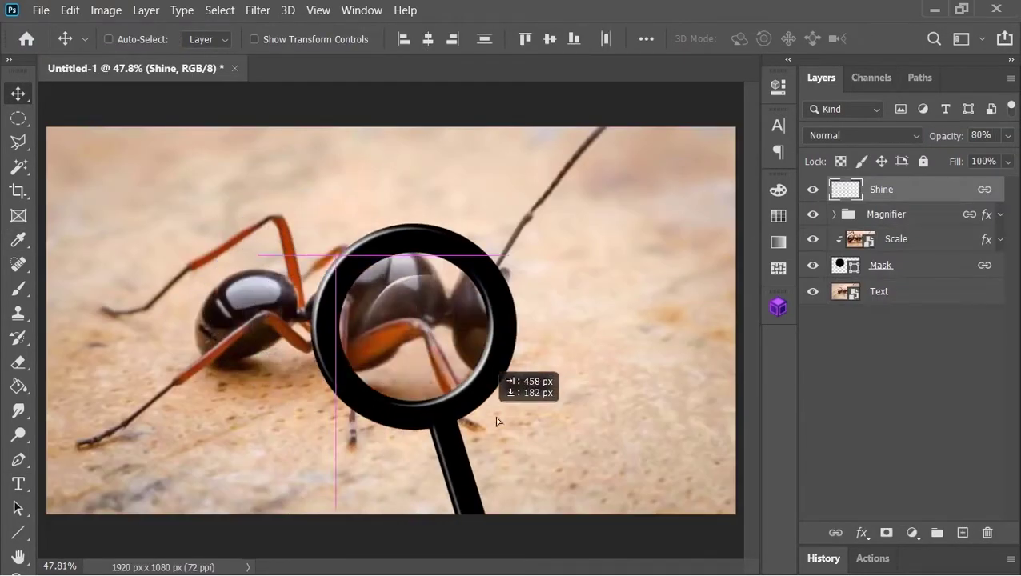
Create a new 1920×1080 document at 72 ppi
{"action": "left_click_drag", "start_coordinate": [497, 420], "coordinate": [222, 411]}
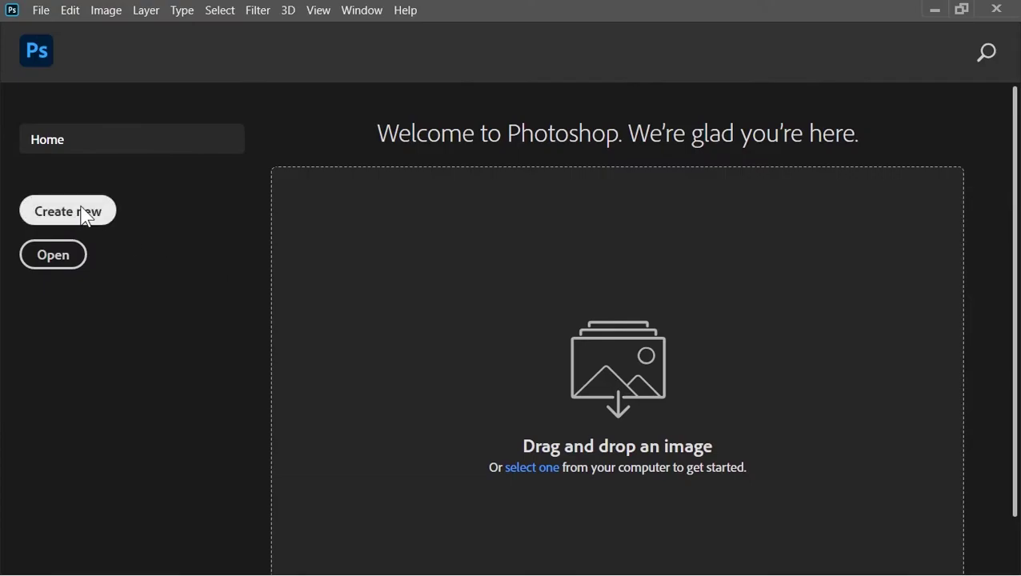
{"action": "left_click", "coordinate": [81, 212]}
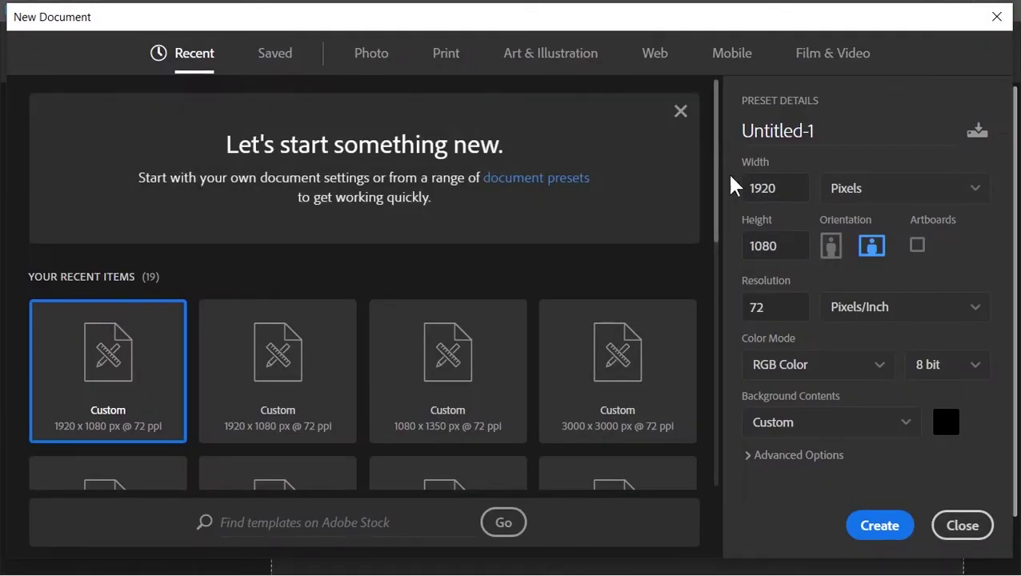
{"action": "left_click", "coordinate": [780, 189]}
{"action": "left_click", "coordinate": [791, 249]}
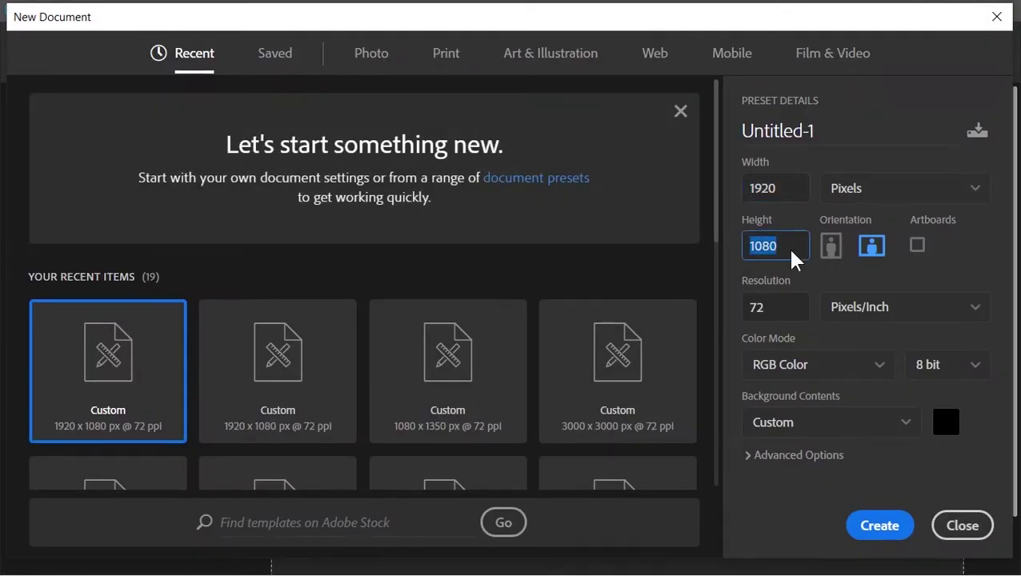
{"action": "left_click", "coordinate": [782, 305]}
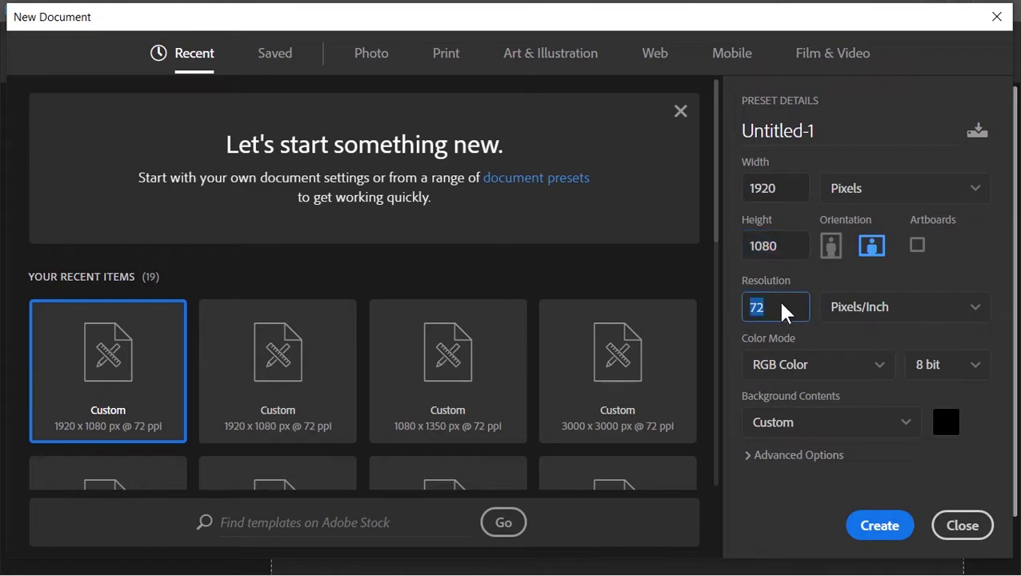
{"action": "left_click", "coordinate": [878, 526]}
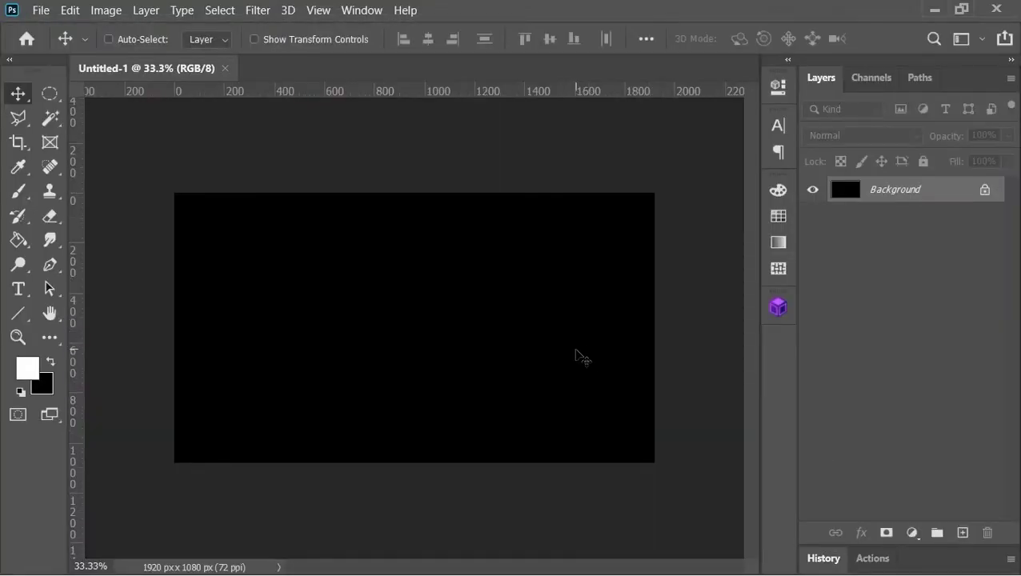
Replace the old background with a white Solid Color fill layer named Background
{"action": "left_click", "coordinate": [911, 533]}
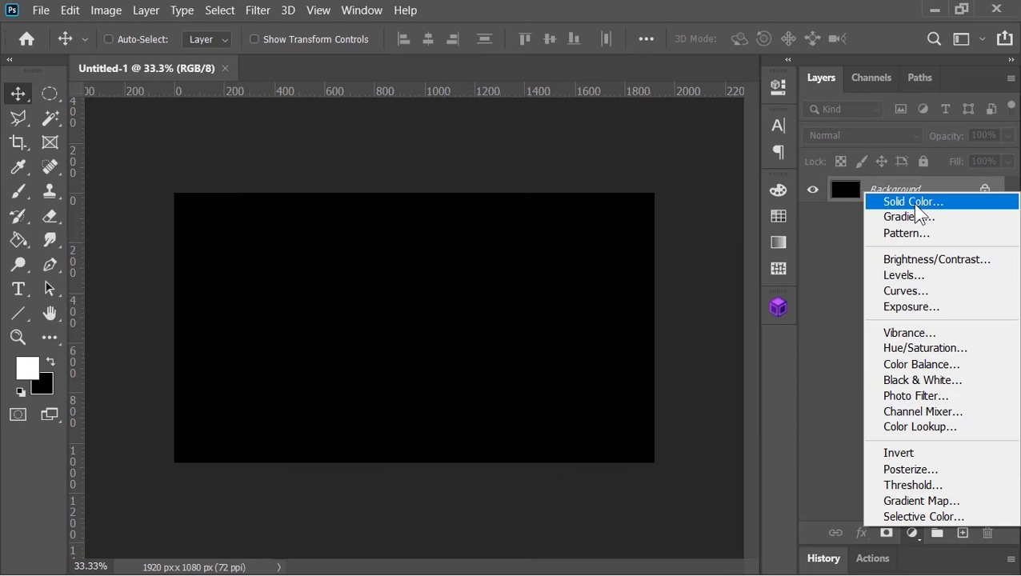
{"action": "left_click", "coordinate": [916, 204]}
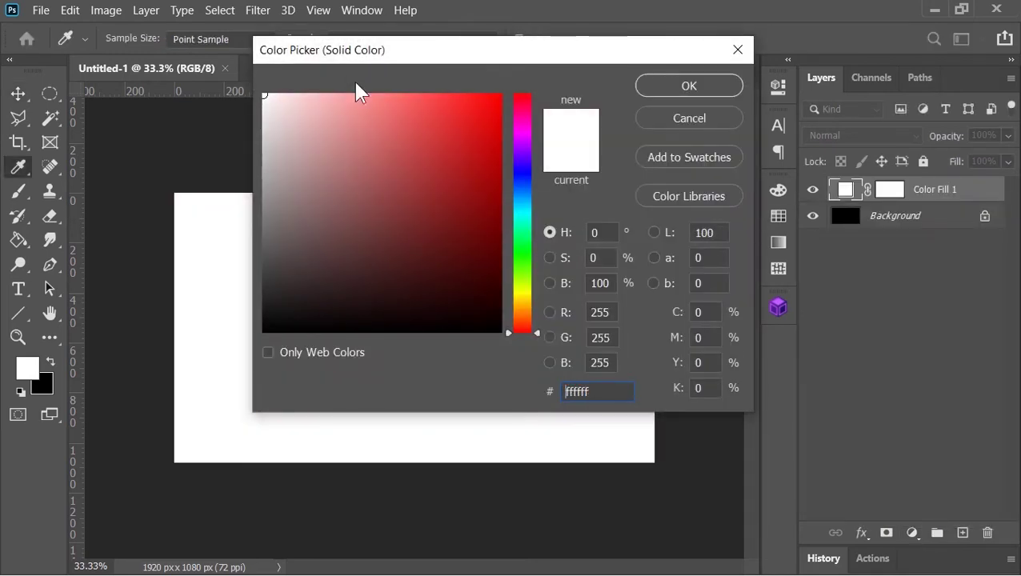
{"action": "left_click", "coordinate": [679, 90]}
{"action": "left_click_drag", "start_coordinate": [889, 221], "coordinate": [987, 533]}
{"action": "double_click", "coordinate": [946, 190]}
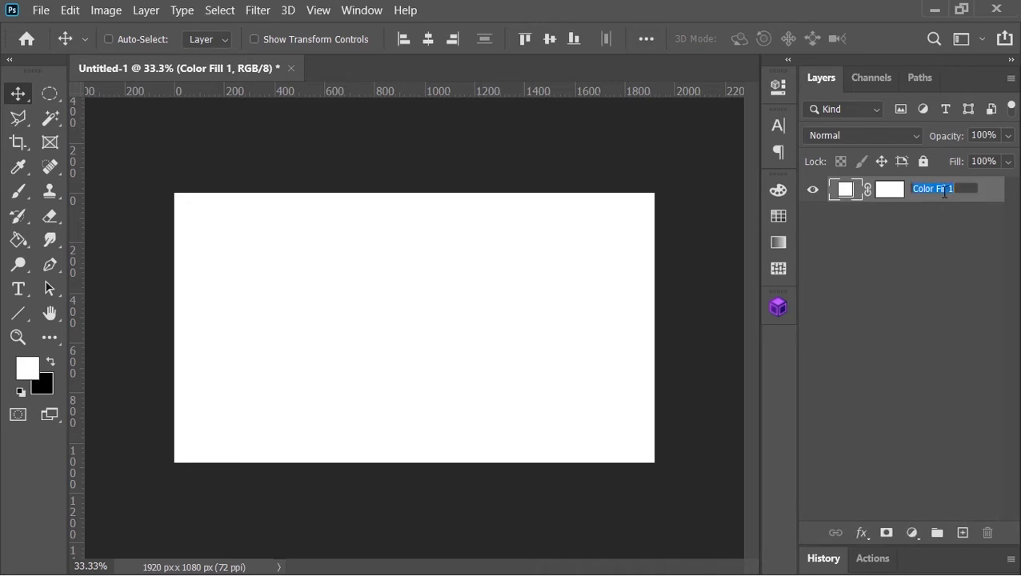
{"action": "type", "text": "Backgr"}
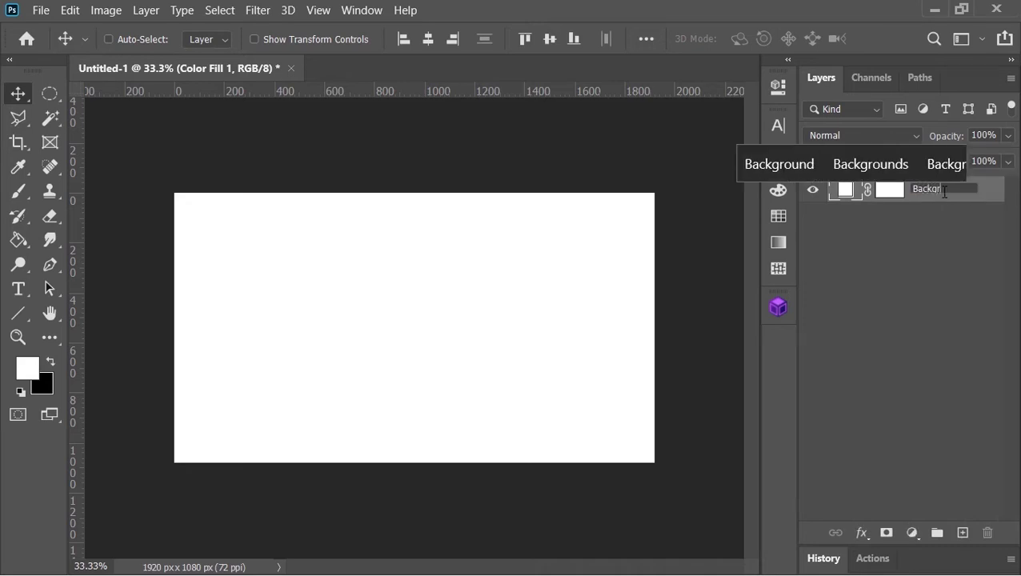
{"action": "type", "text": "ound"}
{"action": "key", "text": "Return"}
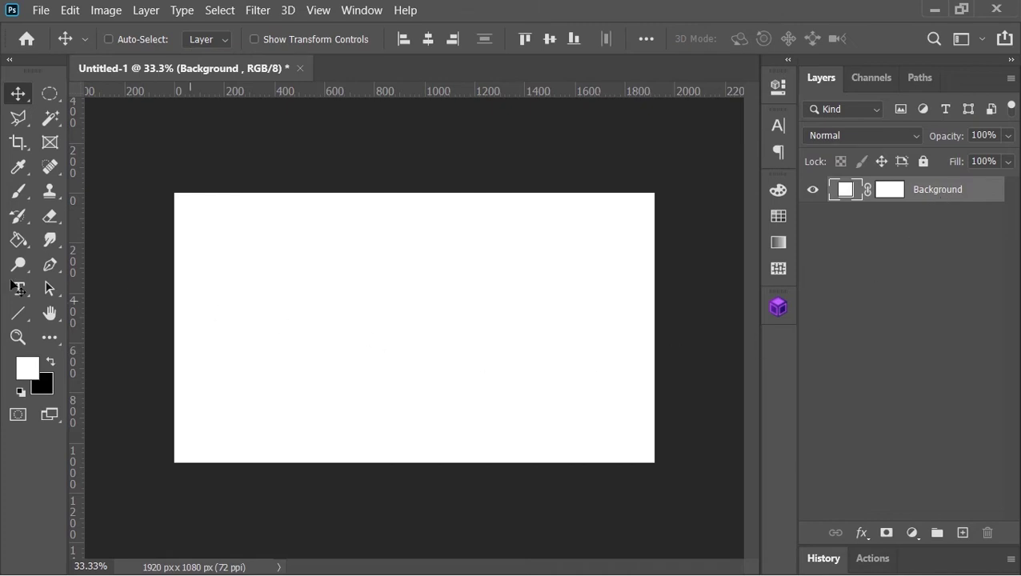
Fill the canvas with a paragraph box of Garamond 55 pt lorem ipsum text
{"action": "left_click", "coordinate": [20, 288]}
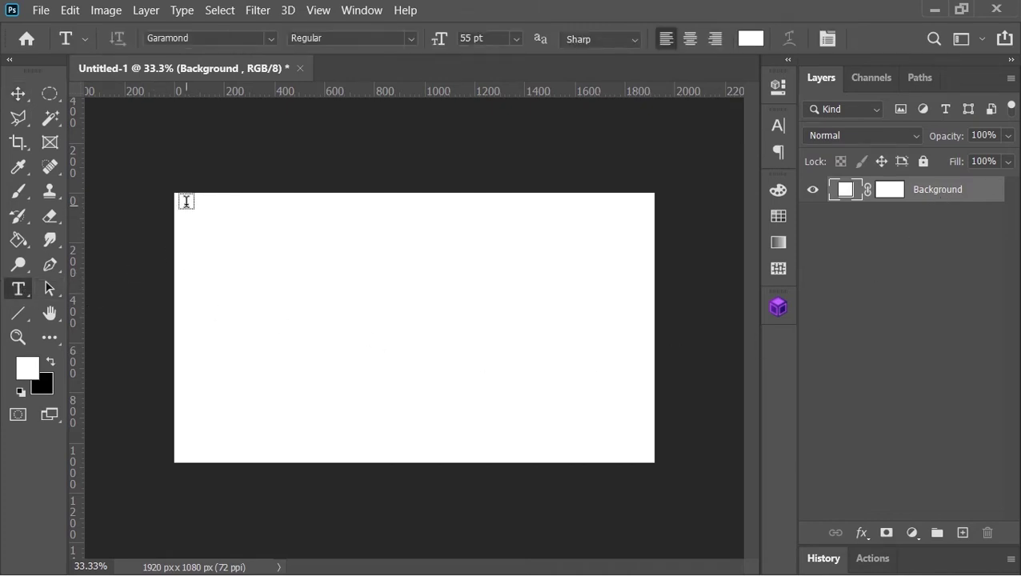
{"action": "left_click_drag", "start_coordinate": [183, 207], "coordinate": [641, 444]}
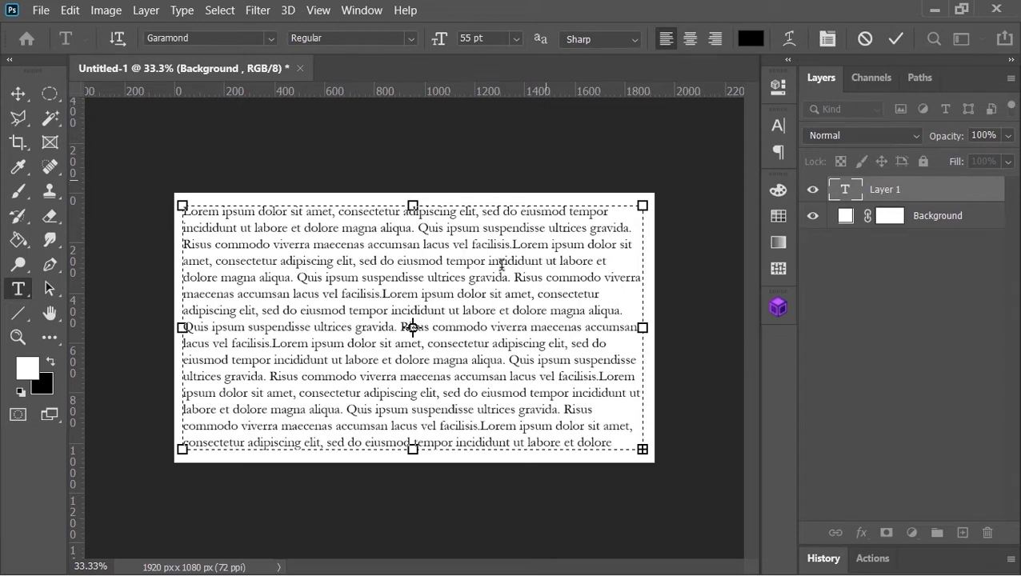
{"action": "left_click", "coordinate": [896, 38]}
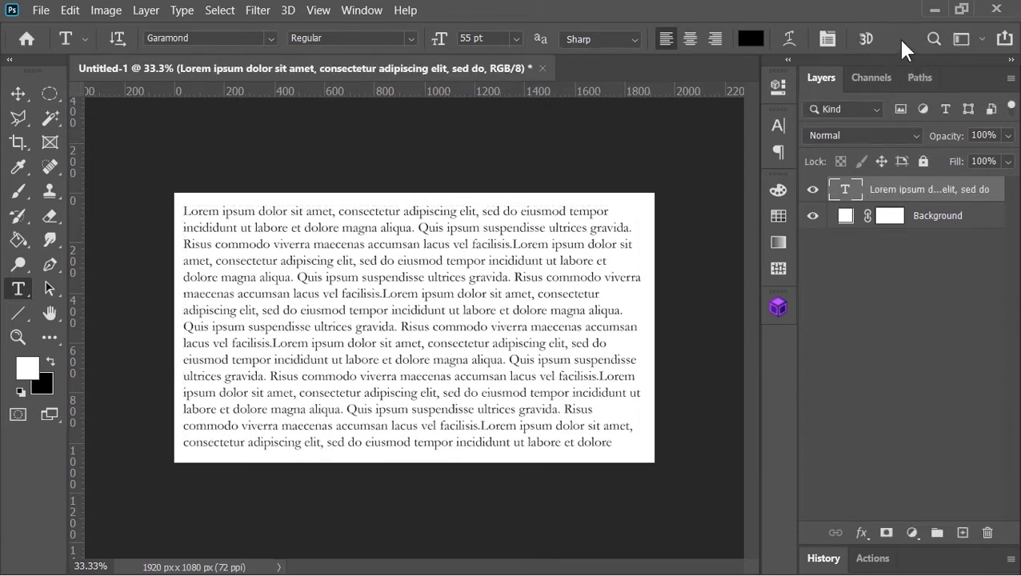
Centre the text horizontally, aligned to the canvas
{"action": "left_click", "coordinate": [17, 94]}
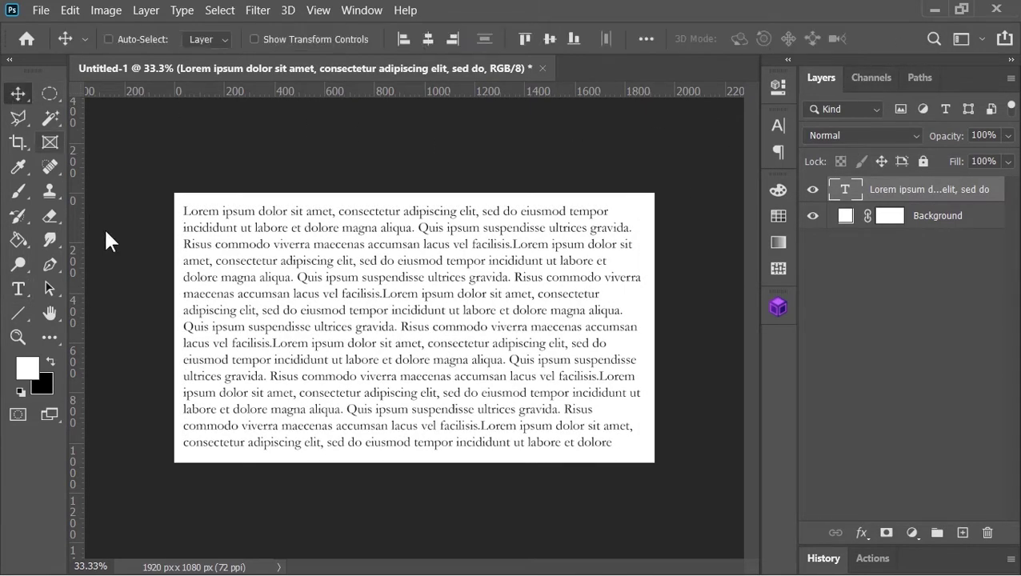
{"action": "left_click", "coordinate": [645, 39]}
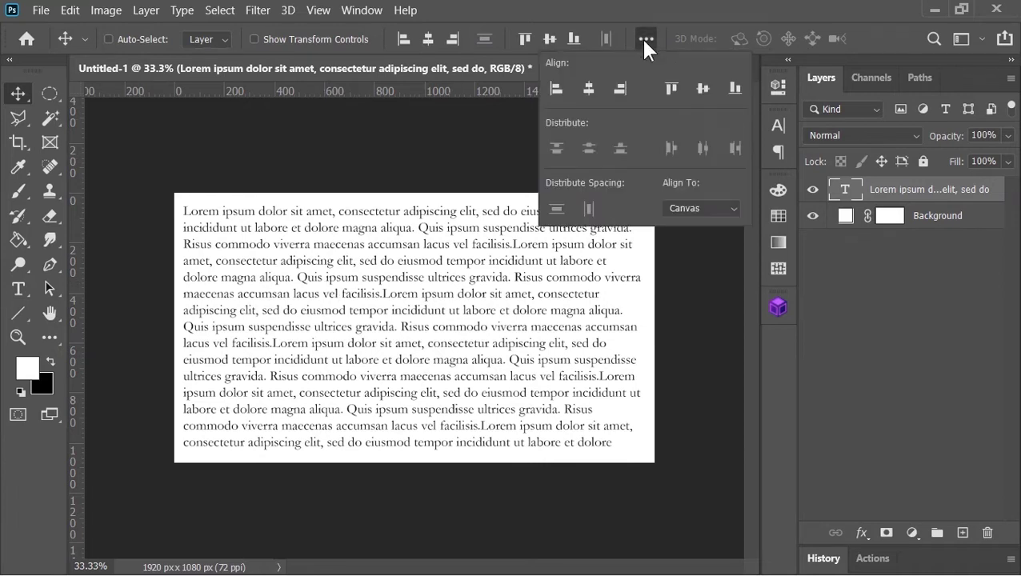
{"action": "left_click", "coordinate": [684, 205]}
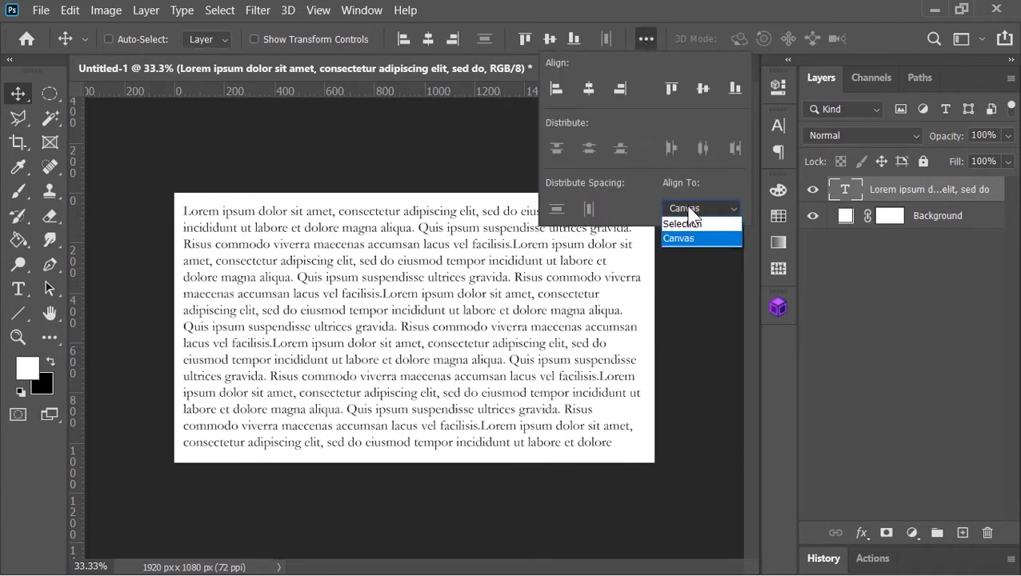
{"action": "left_click", "coordinate": [693, 236]}
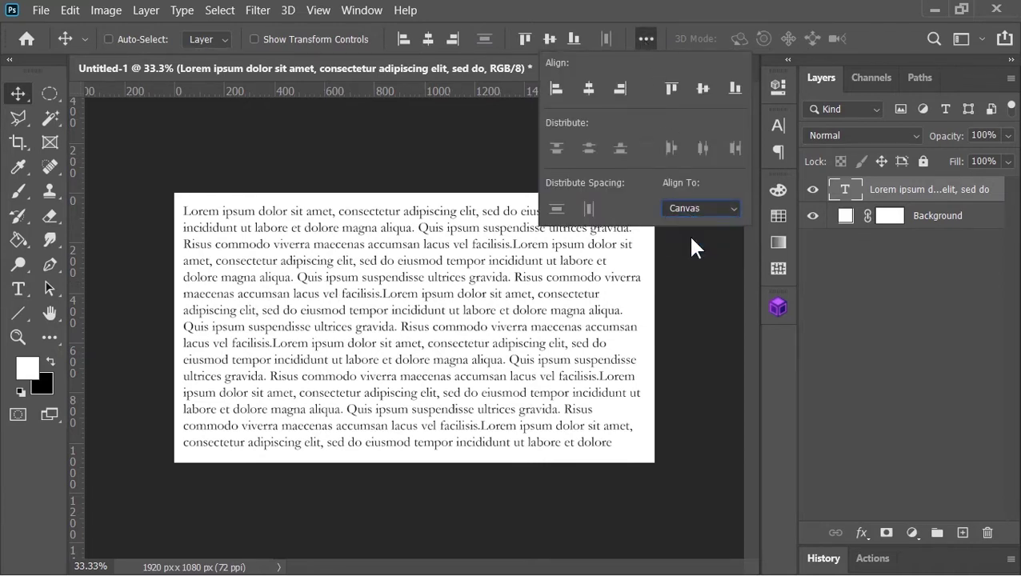
{"action": "left_click", "coordinate": [651, 43]}
{"action": "left_click", "coordinate": [433, 46]}
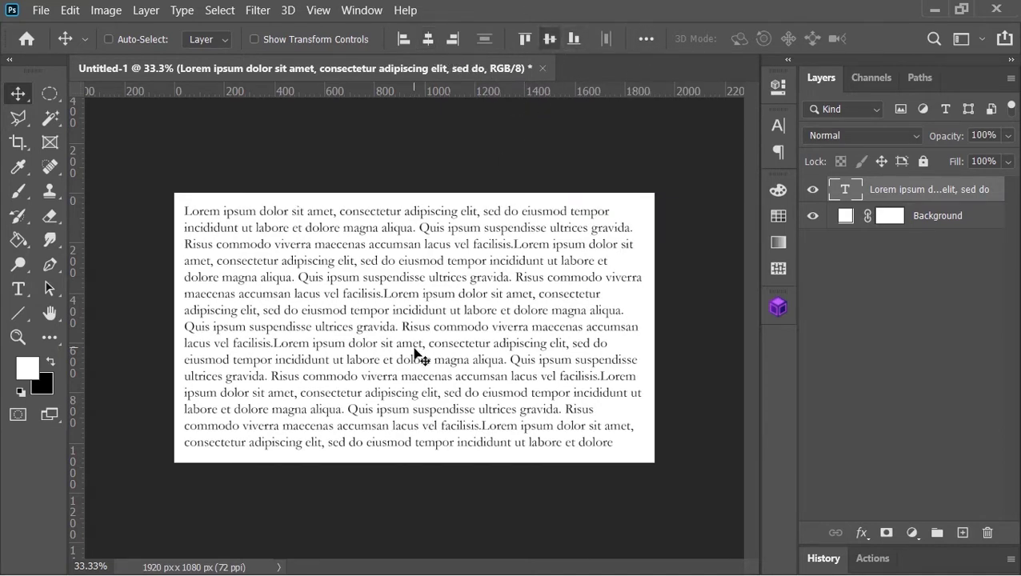
Convert the text and Background layers into one smart object named Text
{"action": "left_click", "coordinate": [940, 225]}
{"action": "right_click", "coordinate": [940, 225]}
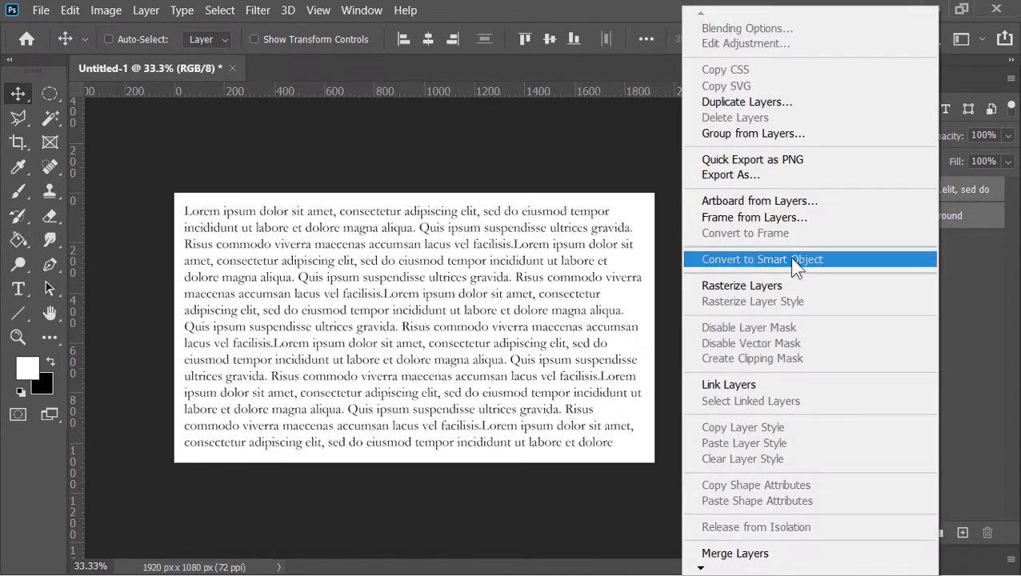
{"action": "left_click", "coordinate": [789, 257]}
{"action": "double_click", "coordinate": [892, 192]}
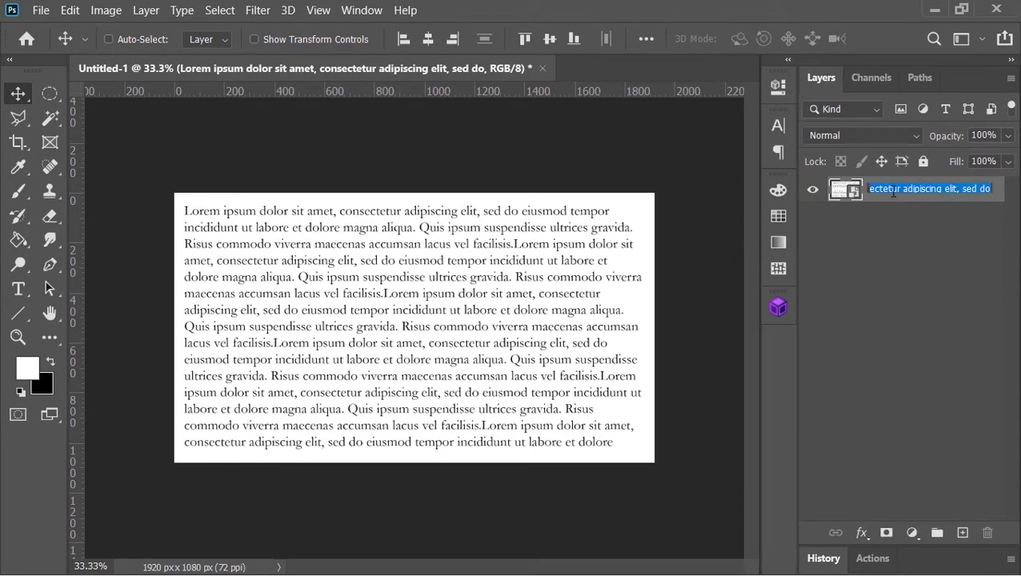
{"action": "type", "text": "Text"}
{"action": "key", "text": "Return"}
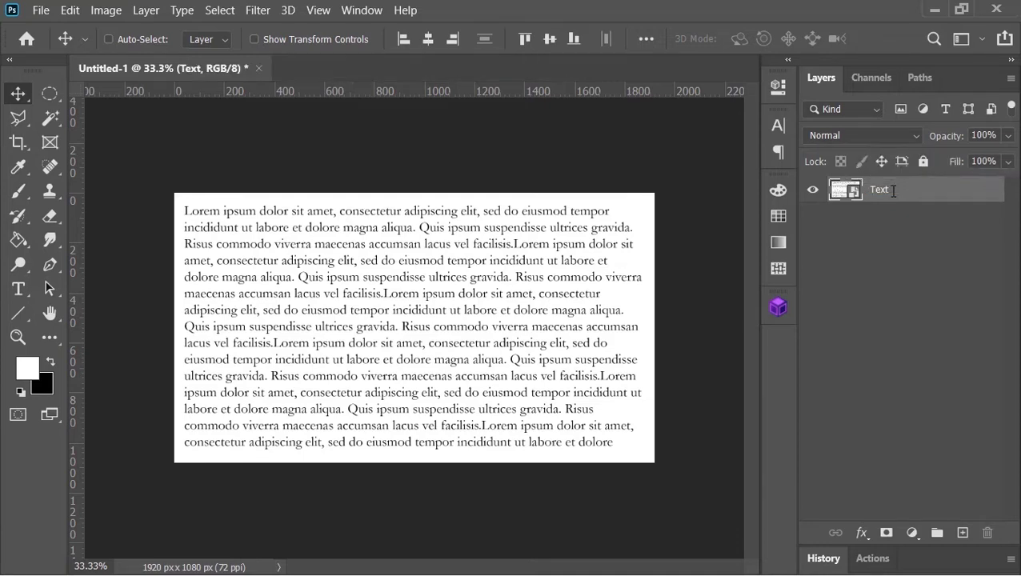
Draw a circle with no fill and an 80 px black stroke, centred horizontally
{"action": "left_click_drag", "start_coordinate": [18, 313], "coordinate": [74, 345]}
{"action": "left_click_drag", "start_coordinate": [332, 250], "coordinate": [512, 392]}
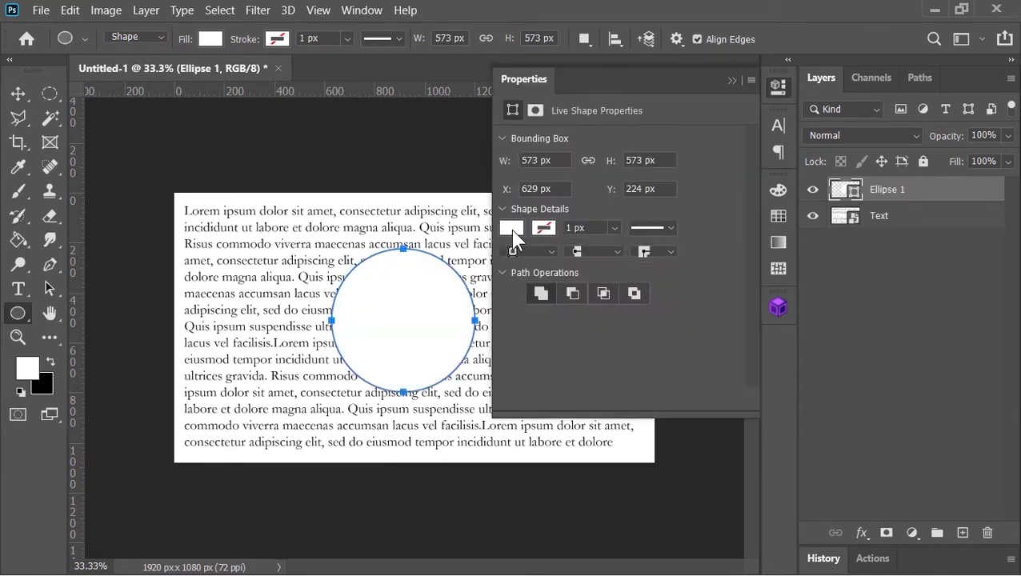
{"action": "left_click", "coordinate": [511, 228]}
{"action": "left_click", "coordinate": [523, 266]}
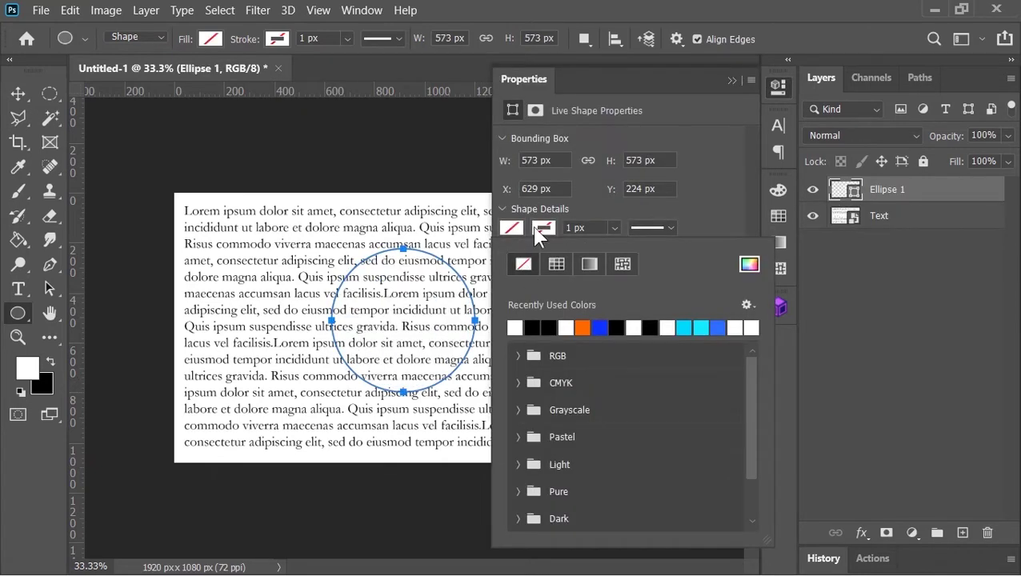
{"action": "left_click", "coordinate": [565, 231]}
{"action": "type", "text": "80"}
{"action": "key", "text": "Return"}
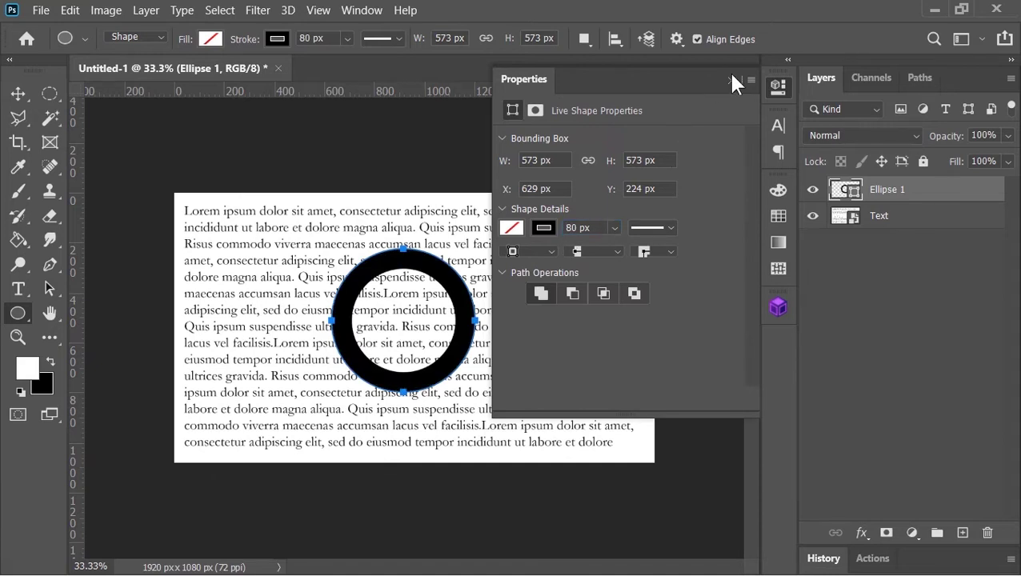
{"action": "left_click", "coordinate": [732, 80]}
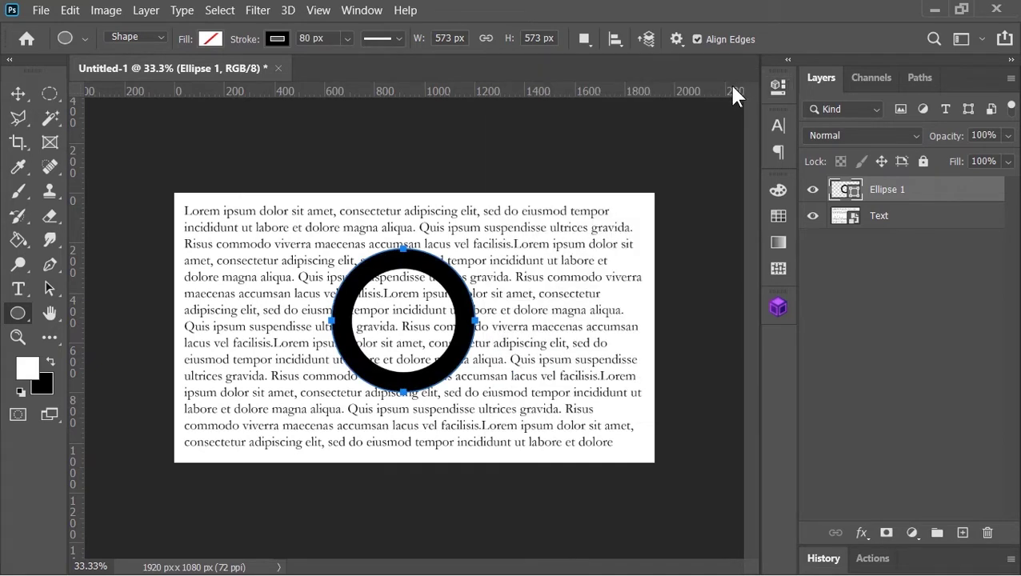
{"action": "left_click", "coordinate": [18, 94]}
{"action": "left_click_drag", "start_coordinate": [413, 304], "coordinate": [421, 293]}
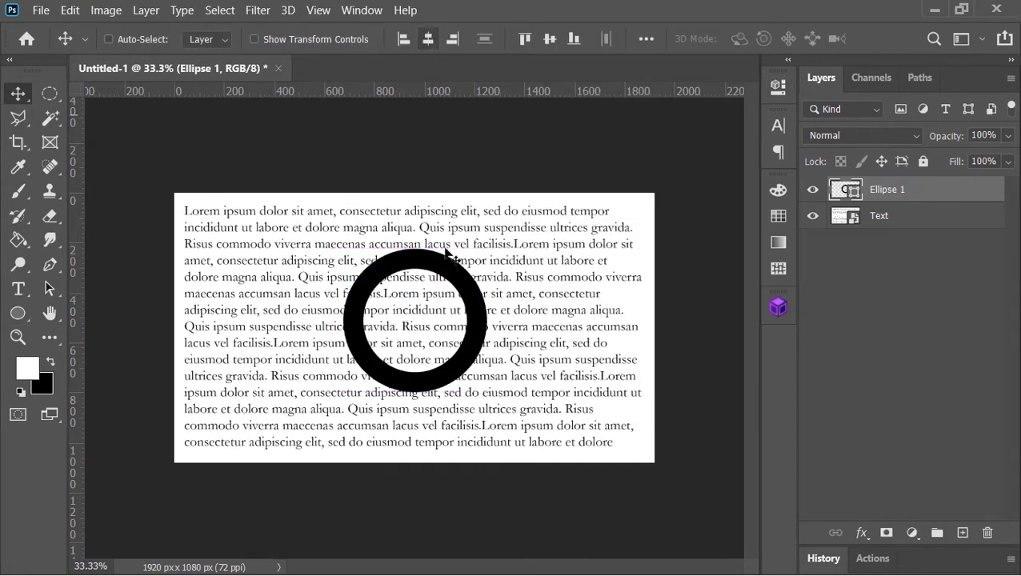
On a new layer, draw an 80 px black line handle down from the ring
{"action": "left_click", "coordinate": [961, 533]}
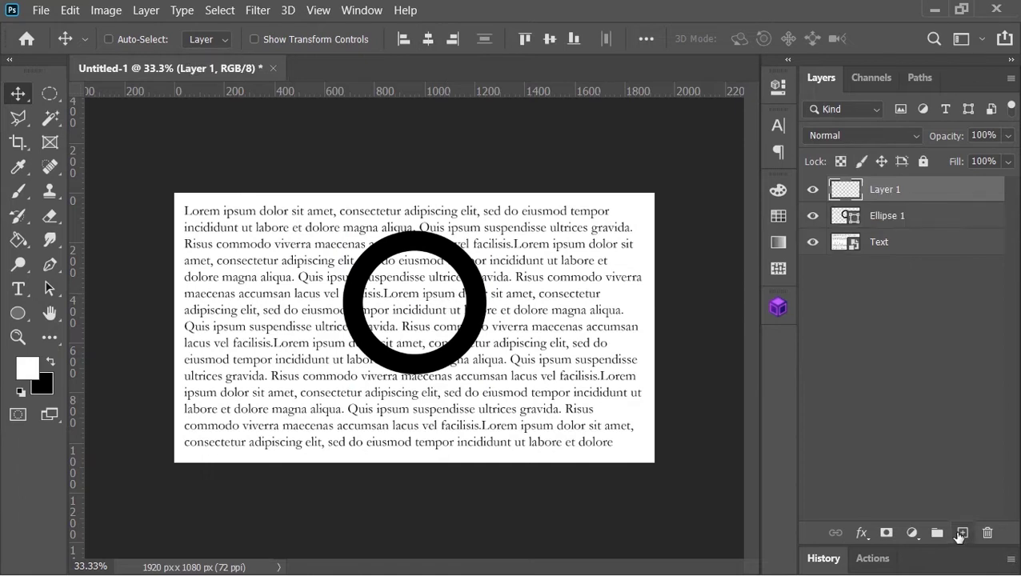
{"action": "left_click", "coordinate": [19, 313]}
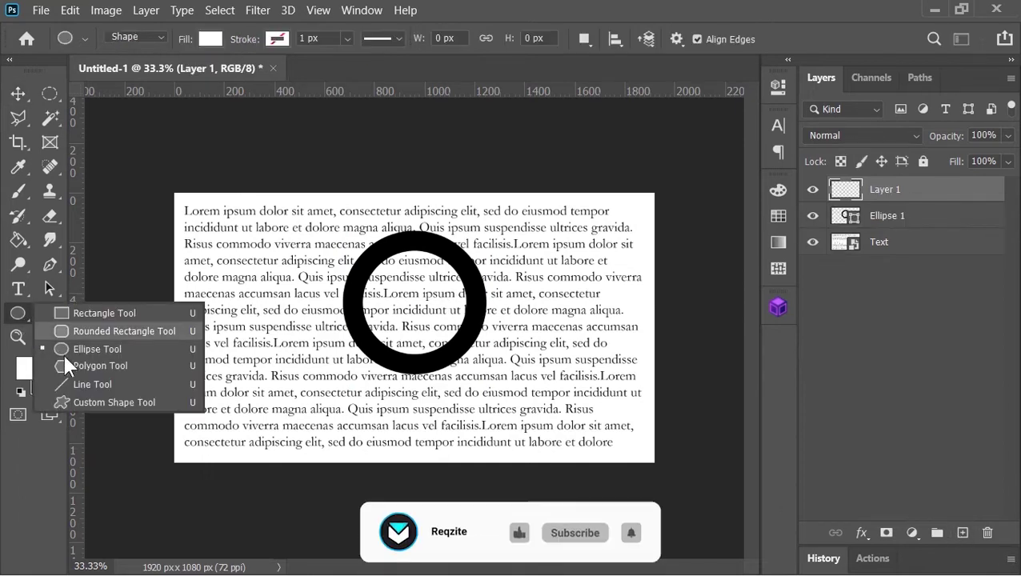
{"action": "left_click", "coordinate": [79, 381]}
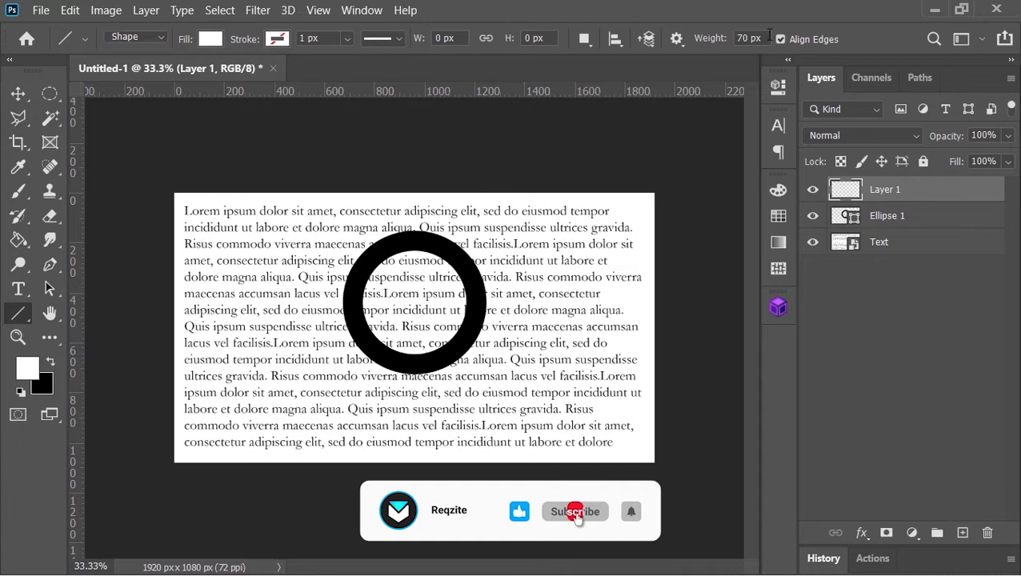
{"action": "left_click", "coordinate": [756, 39]}
{"action": "type", "text": "80"}
{"action": "left_click_drag", "start_coordinate": [416, 364], "coordinate": [443, 479]}
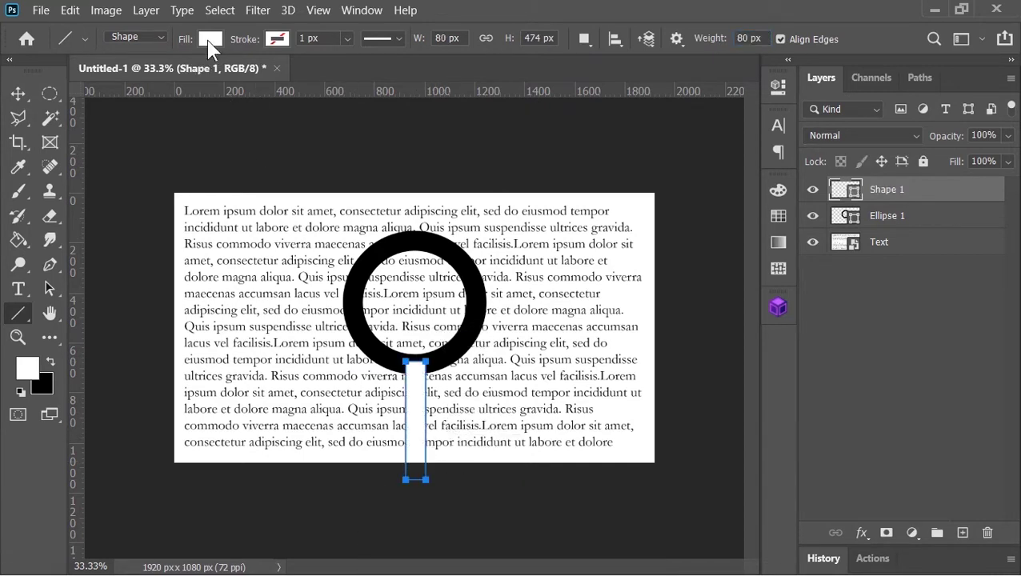
{"action": "left_click", "coordinate": [211, 39]}
{"action": "left_click", "coordinate": [93, 134]}
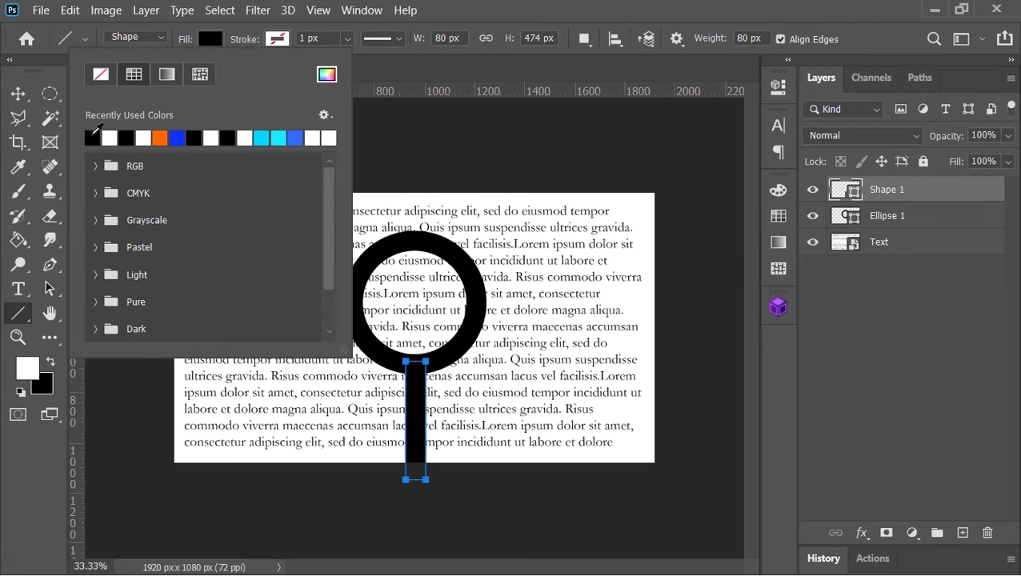
{"action": "left_click", "coordinate": [16, 98]}
Group Shape 1 and Ellipse 1 into a group named Magnifier
{"action": "left_click", "coordinate": [16, 98]}
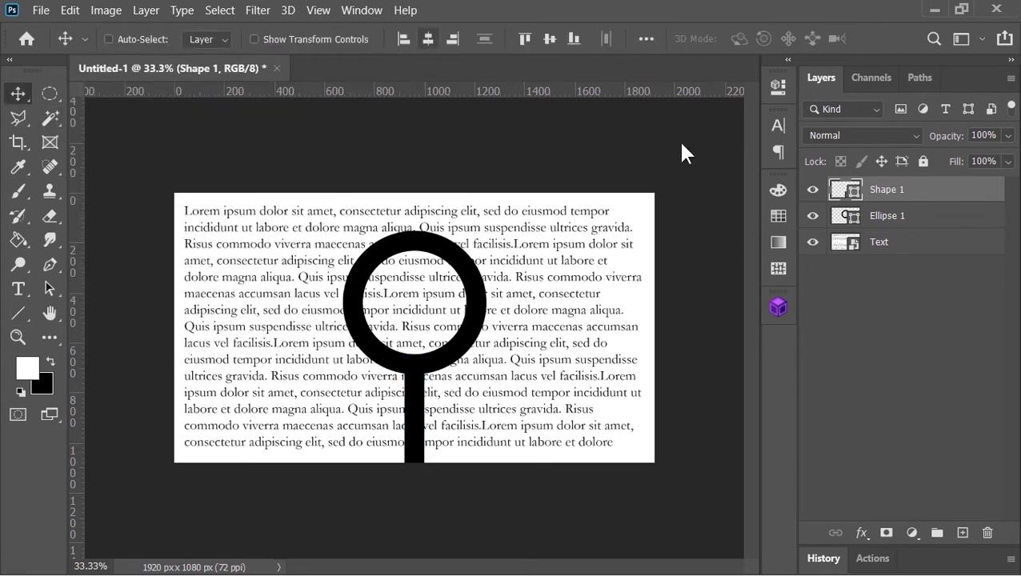
{"action": "left_click", "coordinate": [919, 226], "text": "shift"}
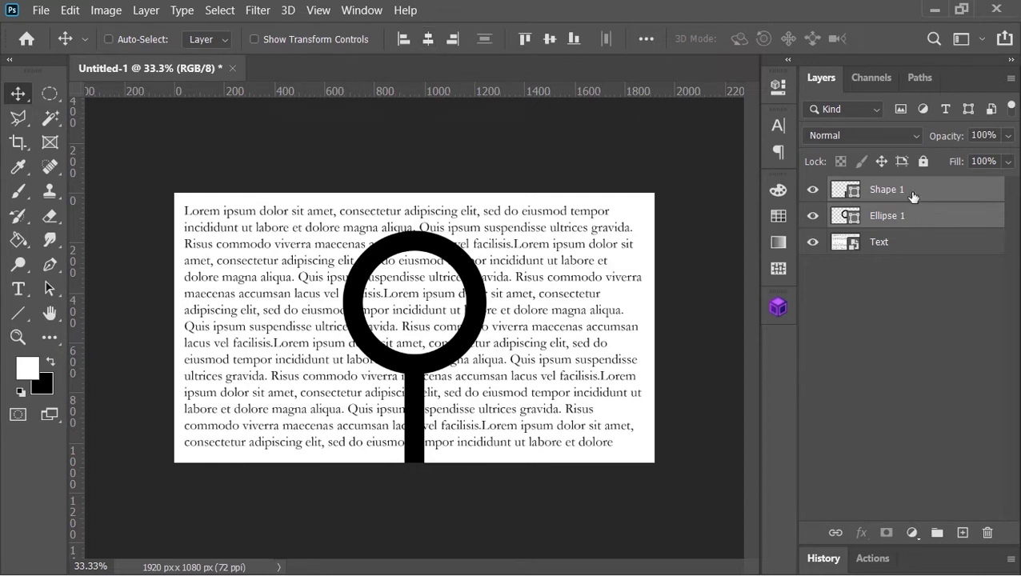
{"action": "key", "text": "ctrl+g"}
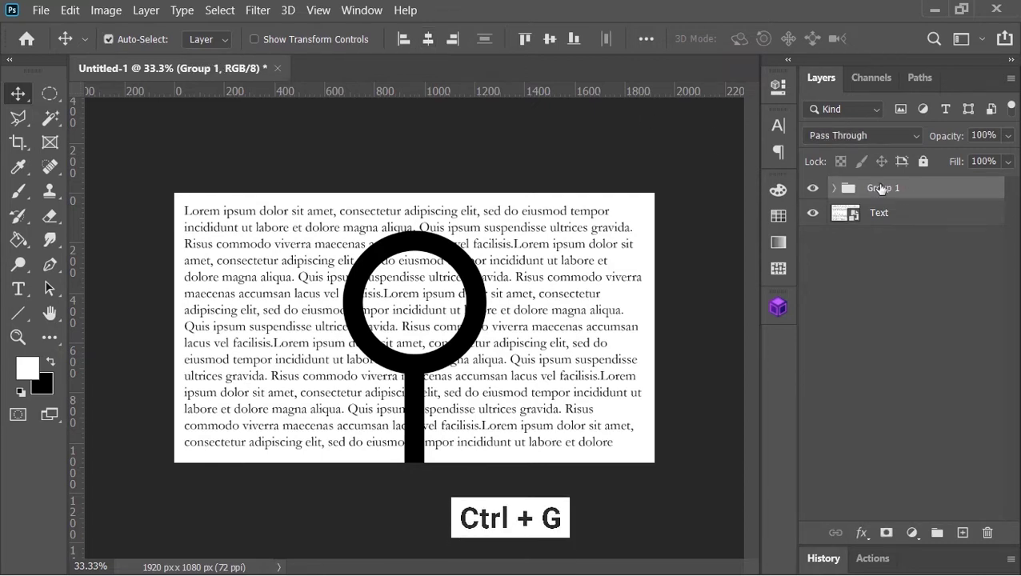
{"action": "double_click", "coordinate": [881, 188]}
{"action": "type", "text": "Magnifier"}
{"action": "key", "text": "Return"}
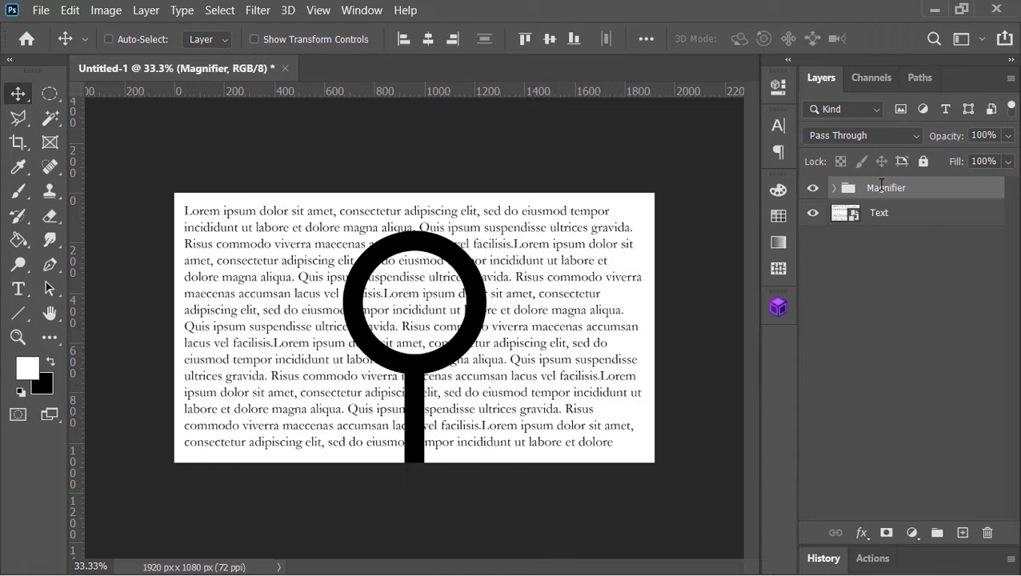
Add a Smooth Inner Bevel to Magnifier: Depth 350, Up, Size 15, Angle 145, highlight 90%, shadow 0%
{"action": "right_click", "coordinate": [881, 187]}
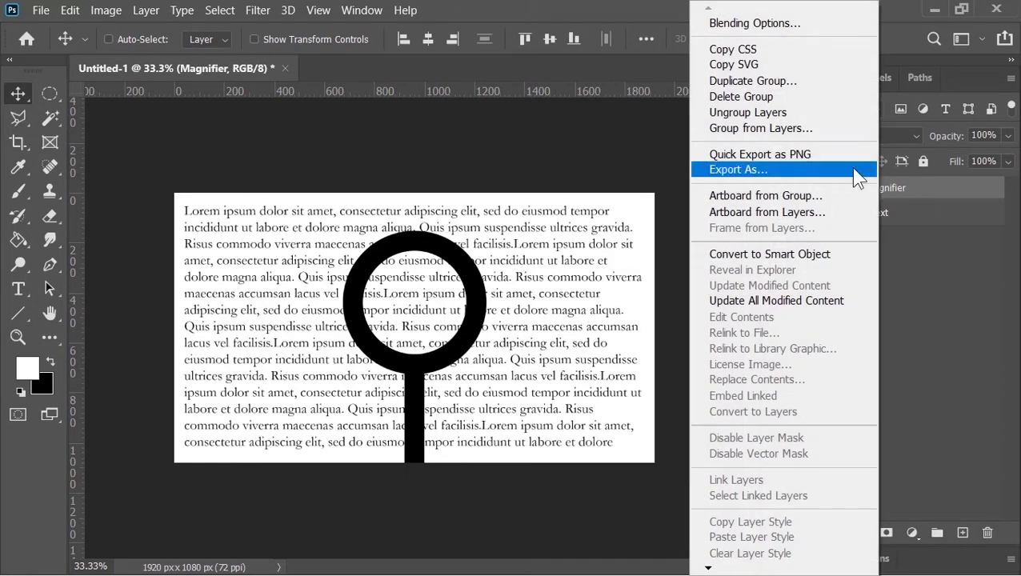
{"action": "left_click", "coordinate": [773, 24]}
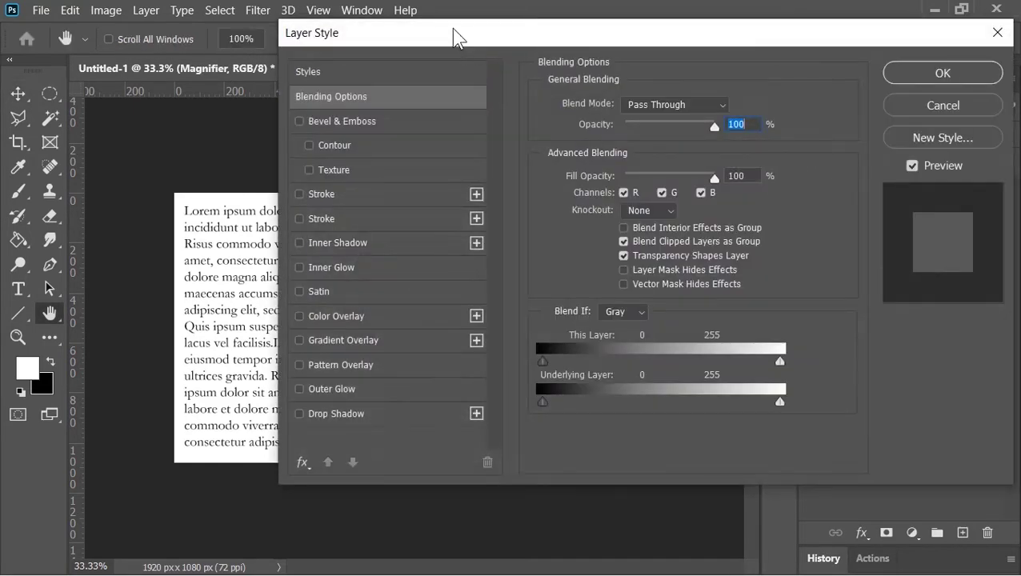
{"action": "left_click_drag", "start_coordinate": [453, 34], "coordinate": [800, 37]}
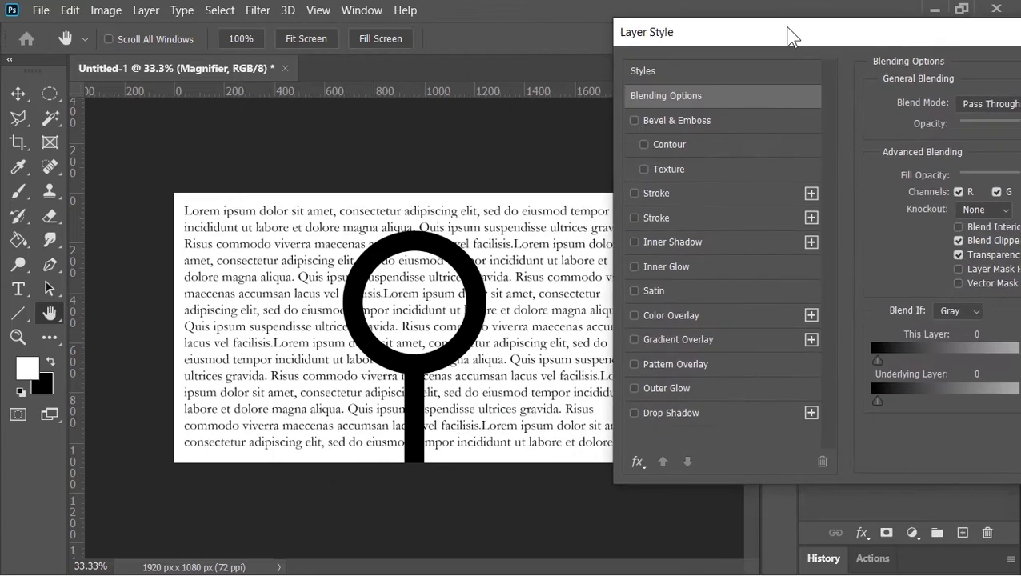
{"action": "left_click", "coordinate": [685, 119]}
{"action": "left_click_drag", "start_coordinate": [886, 40], "coordinate": [737, 31]}
{"action": "left_click", "coordinate": [802, 148]}
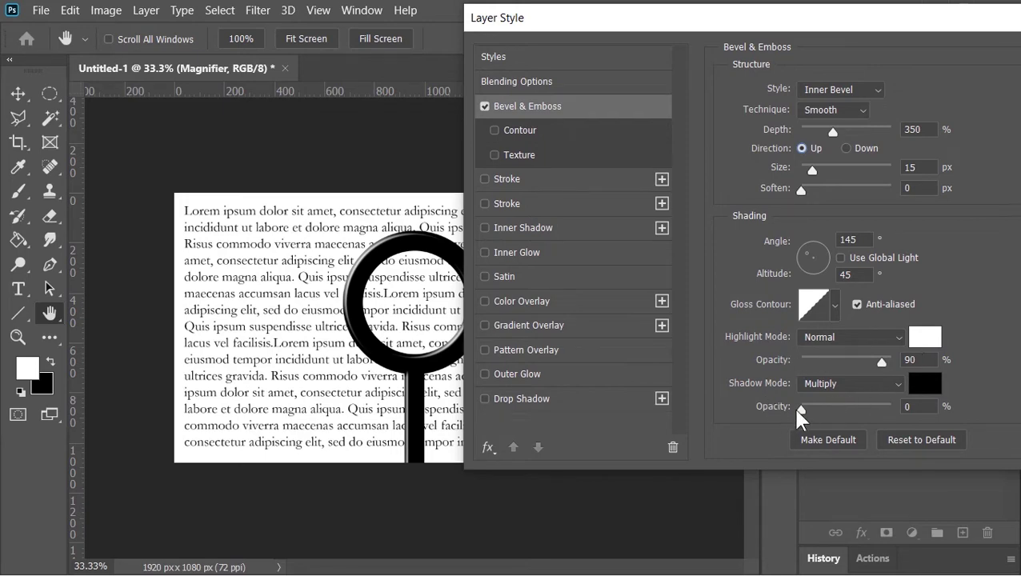
{"action": "left_click_drag", "start_coordinate": [675, 24], "coordinate": [338, 35]}
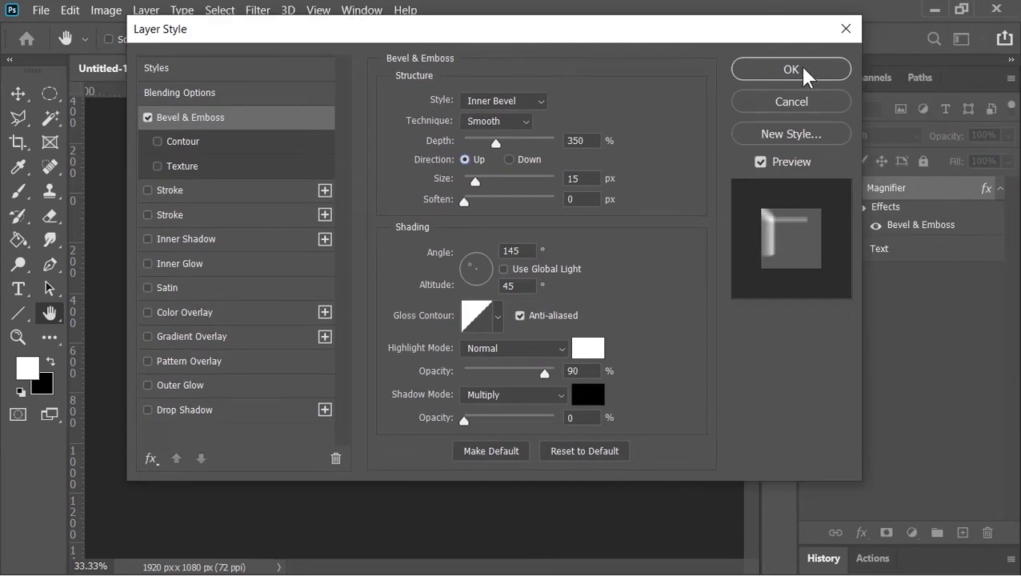
{"action": "left_click", "coordinate": [814, 76]}
{"action": "left_click", "coordinate": [1001, 189]}
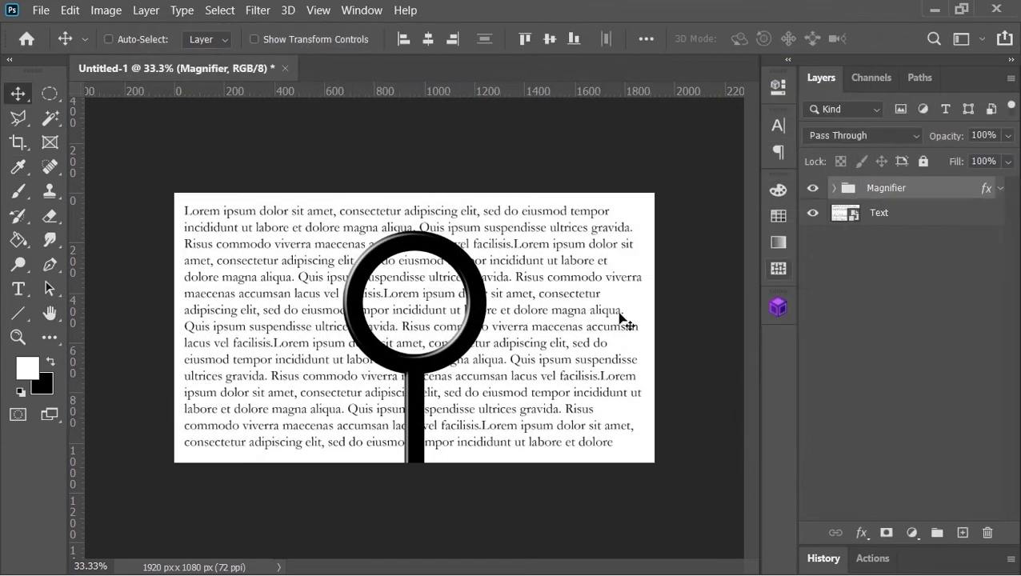
Rotate the Magnifier group about -16.7° and shift it right over the text
{"action": "key", "text": "ctrl+t"}
{"action": "left_click_drag", "start_coordinate": [376, 204], "coordinate": [332, 225]}
{"action": "left_click_drag", "start_coordinate": [384, 338], "coordinate": [496, 389]}
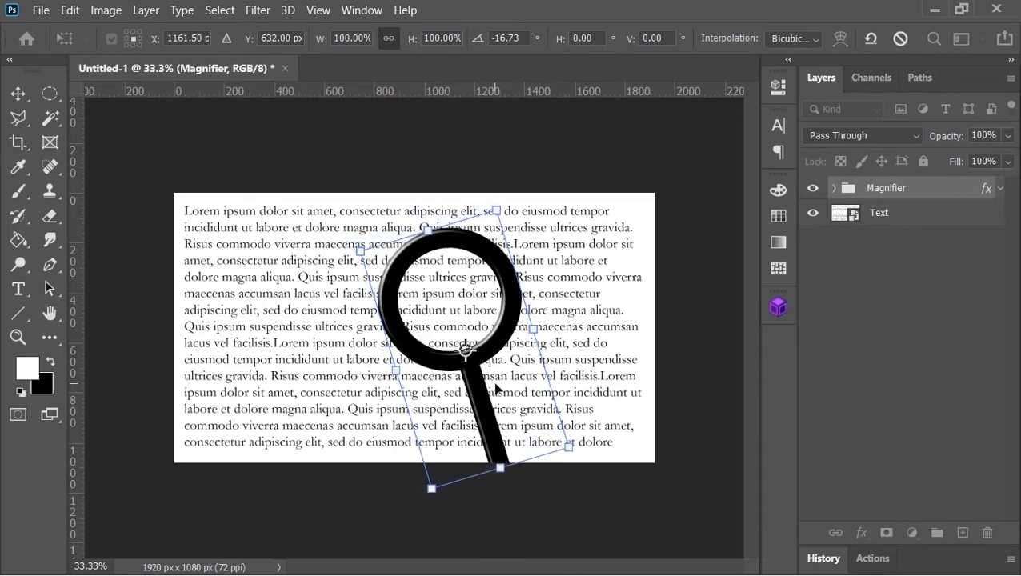
{"action": "key", "text": "Return"}
{"action": "scroll", "coordinate": [458, 332], "scroll_direction": "up", "scroll_amount": 3}
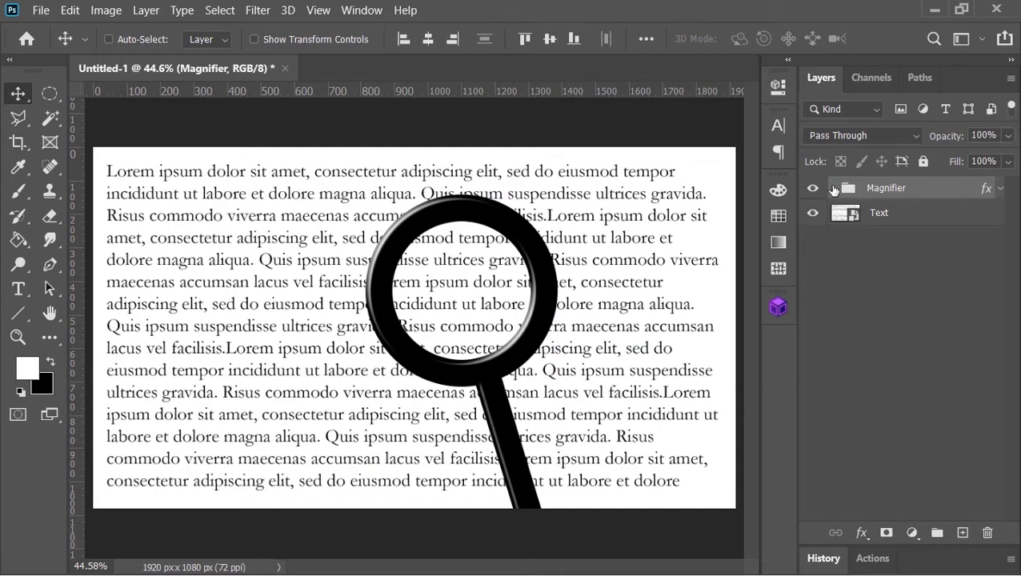
Duplicate the Ellipse 1 ring to a copy placed above the Magnifier group
{"action": "left_click", "coordinate": [833, 189]}
{"action": "left_click", "coordinate": [903, 242]}
{"action": "key", "text": "alt"}
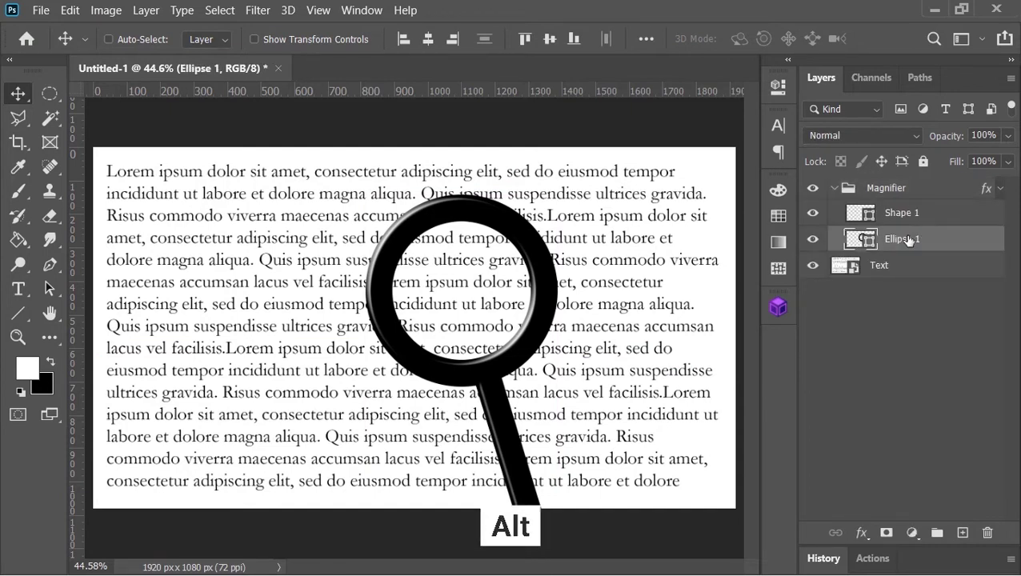
{"action": "left_click_drag", "start_coordinate": [904, 242], "coordinate": [839, 220]}
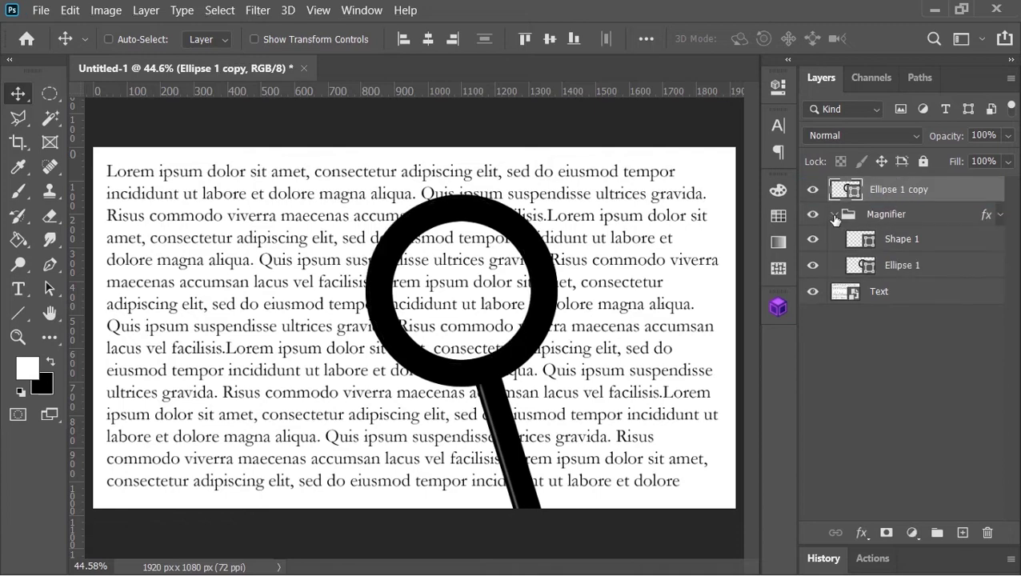
{"action": "left_click", "coordinate": [834, 215]}
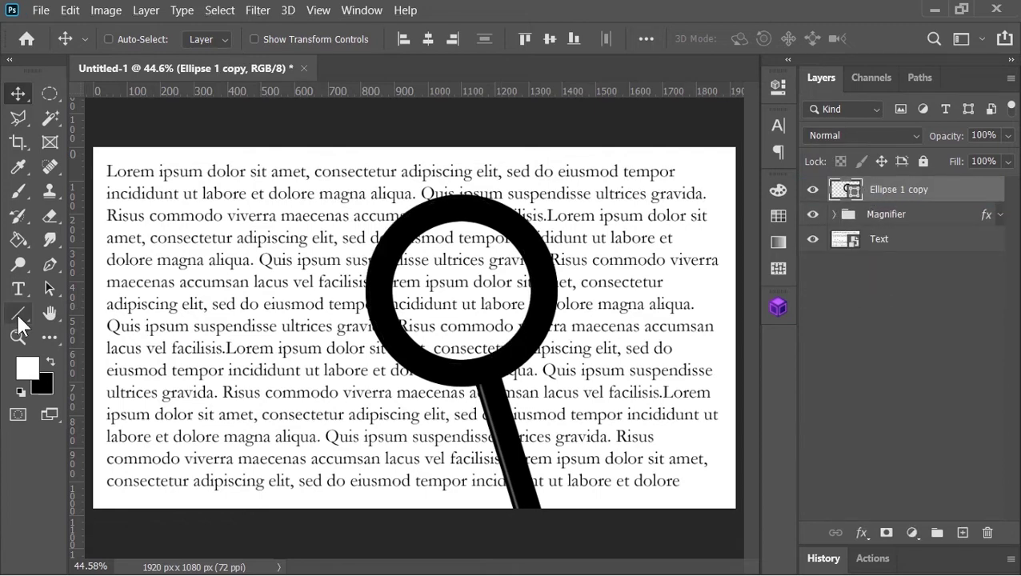
Make the ring copy solid black with no stroke and begin renaming it
{"action": "left_click", "coordinate": [20, 314]}
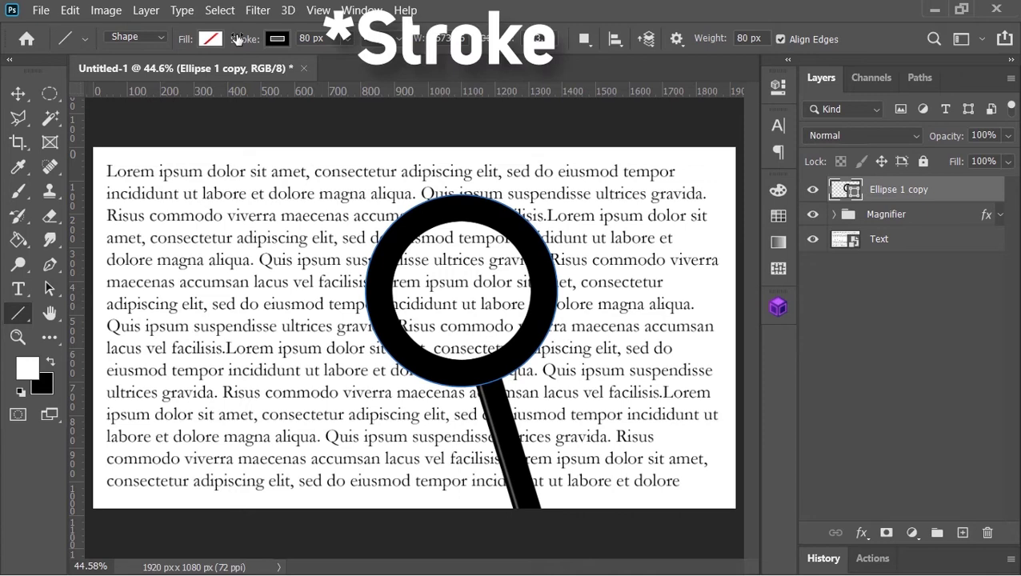
{"action": "left_click", "coordinate": [277, 40]}
{"action": "left_click", "coordinate": [168, 76]}
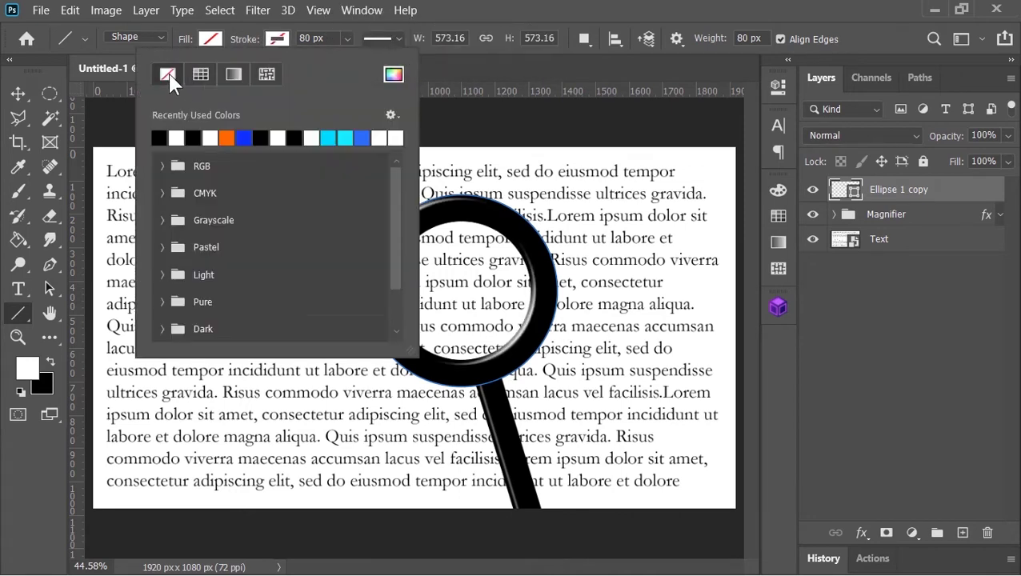
{"action": "left_click", "coordinate": [210, 40]}
{"action": "left_click", "coordinate": [210, 40]}
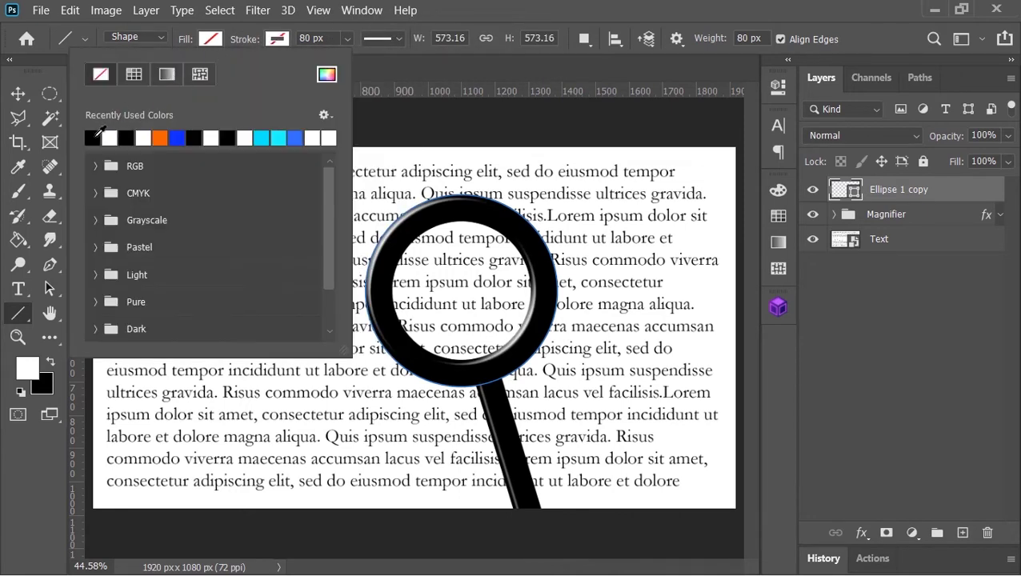
{"action": "left_click", "coordinate": [94, 137]}
{"action": "left_click", "coordinate": [208, 40]}
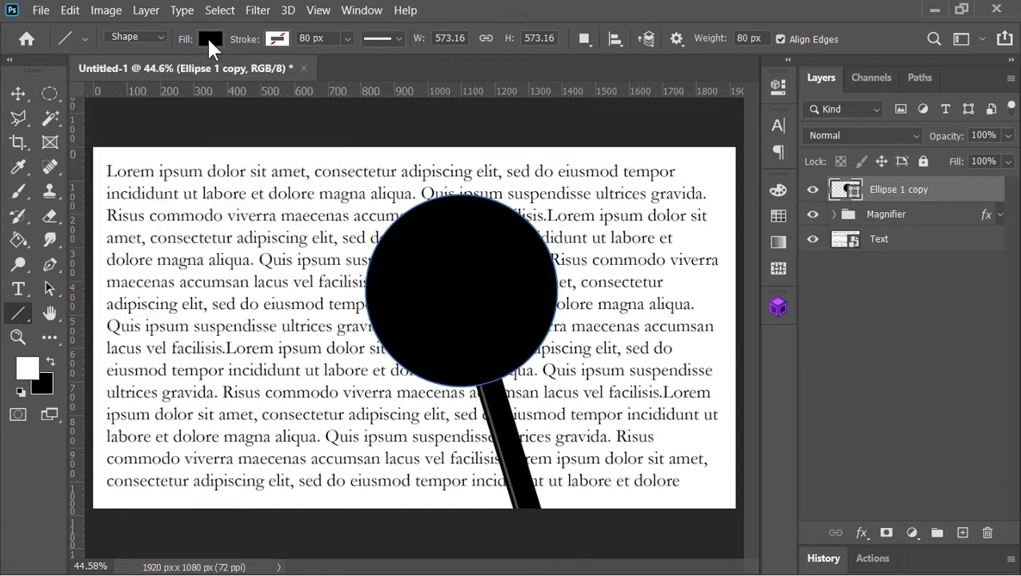
{"action": "double_click", "coordinate": [911, 186]}
Name the copy Mask, then duplicate Text and clip the copy to Mask
{"action": "type", "text": "Mask"}
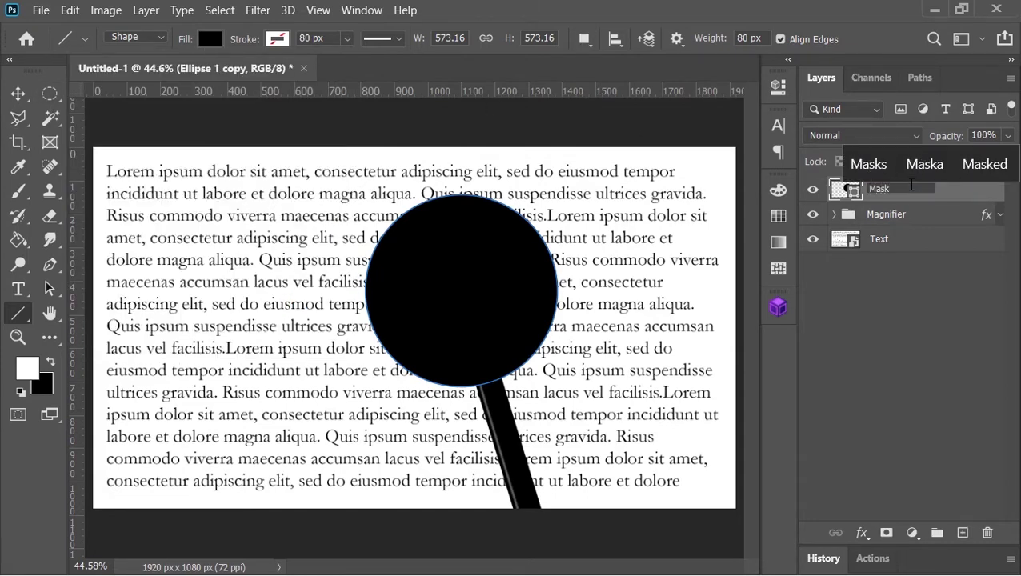
{"action": "key", "text": "Return"}
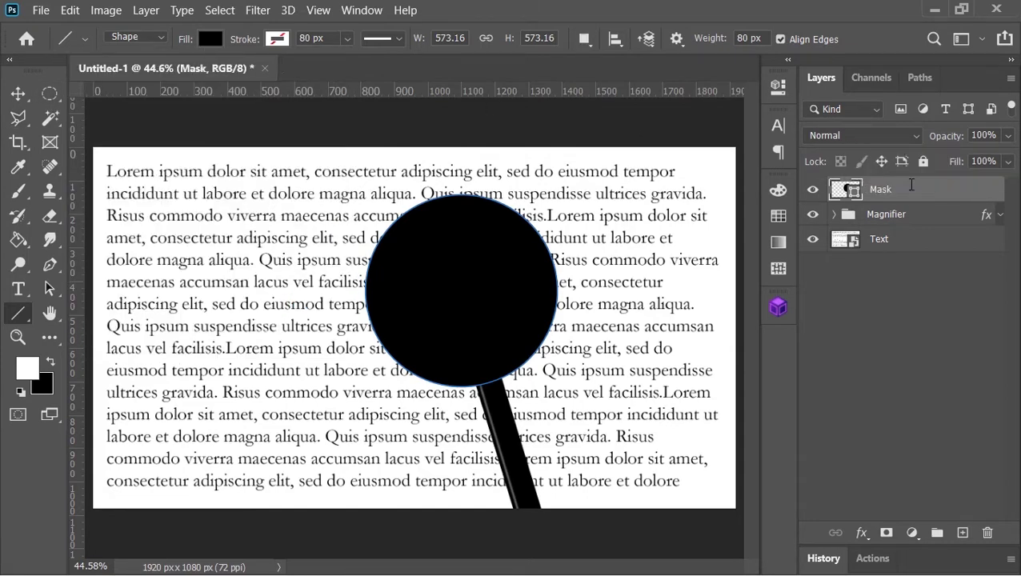
{"action": "left_click", "coordinate": [906, 240]}
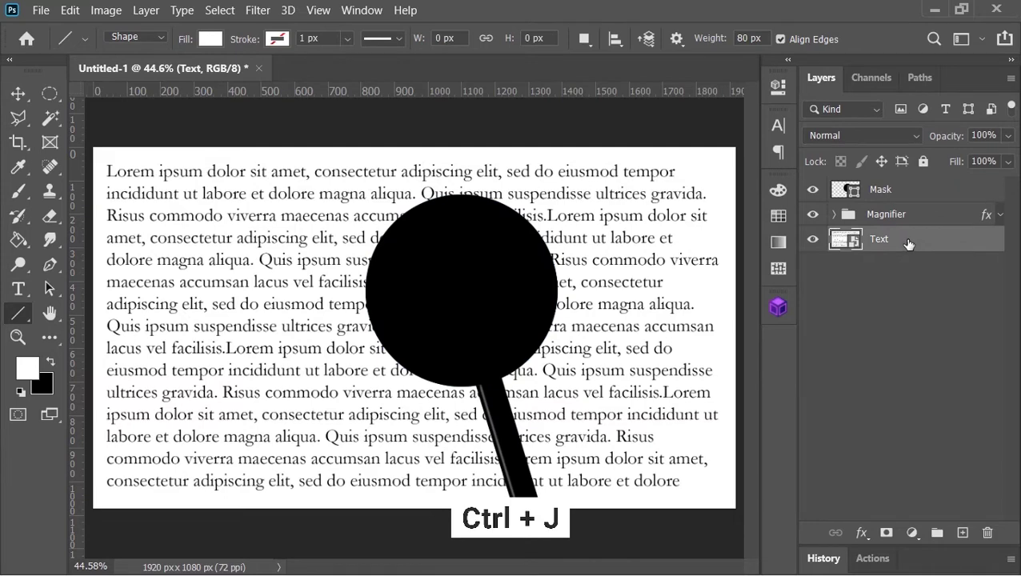
{"action": "key", "text": "ctrl+j"}
{"action": "key", "text": "v"}
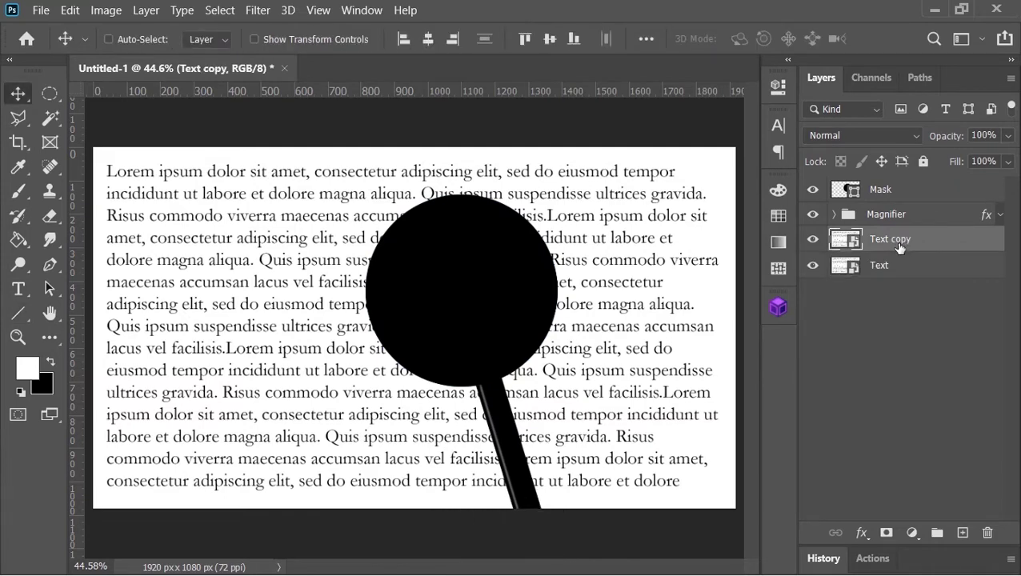
{"action": "left_click_drag", "start_coordinate": [895, 243], "coordinate": [890, 184]}
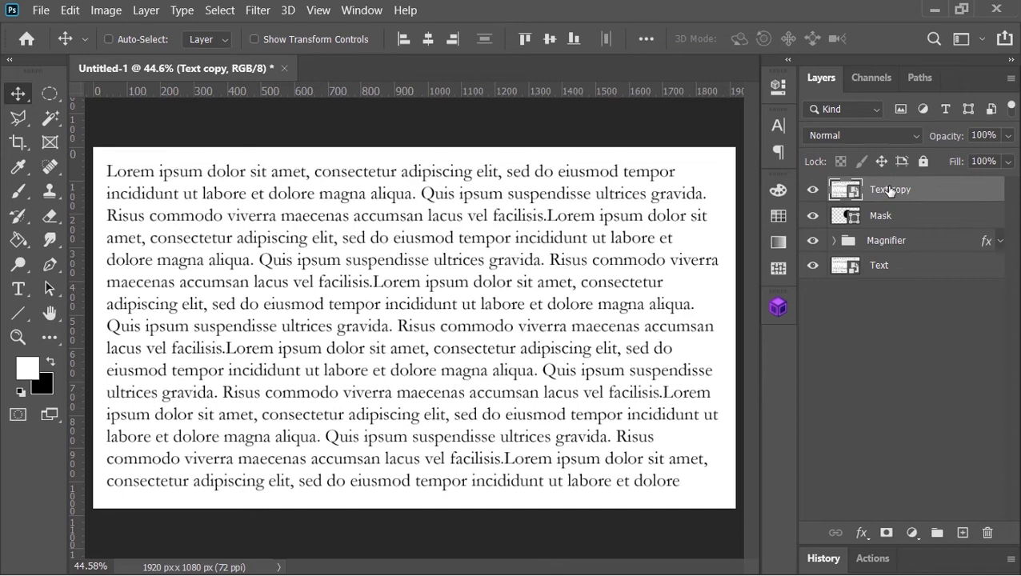
{"action": "right_click", "coordinate": [890, 190]}
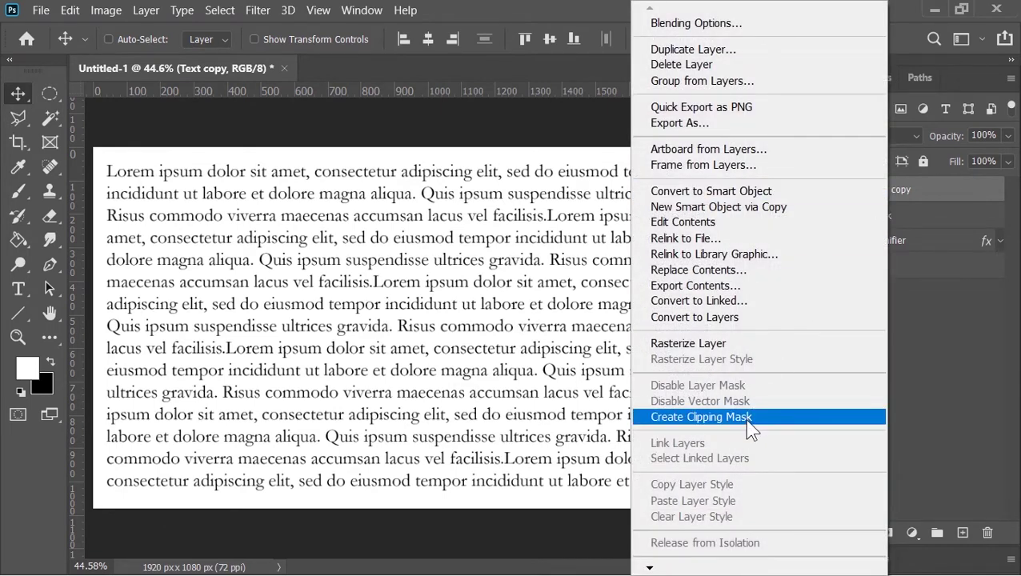
{"action": "left_click", "coordinate": [746, 417]}
Scale the clipped text copy up about 150% and rename it Scale
{"action": "key", "text": "ctrl"}
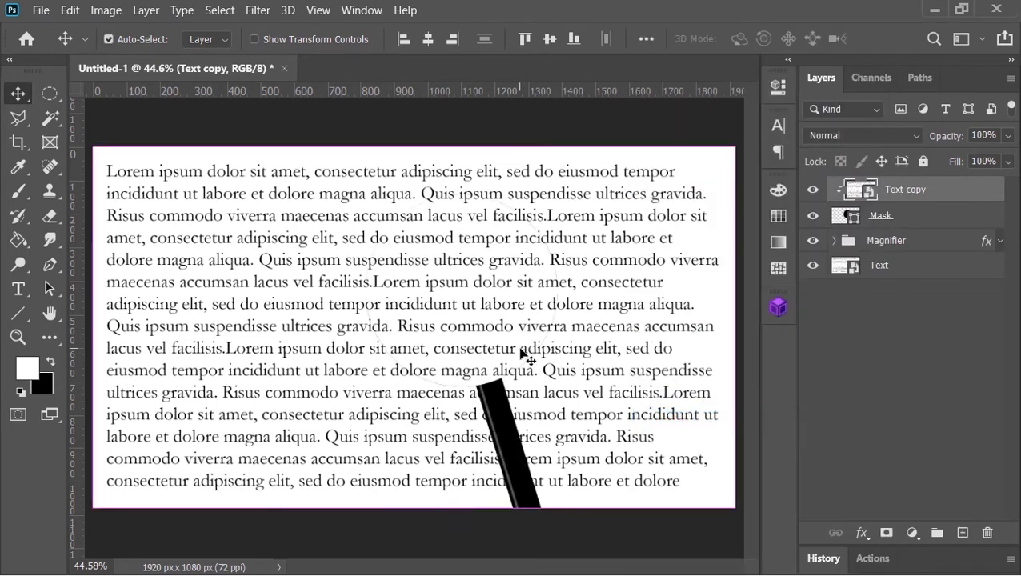
{"action": "key", "text": "ctrl+t"}
{"action": "key", "text": "ctrl+minus"}
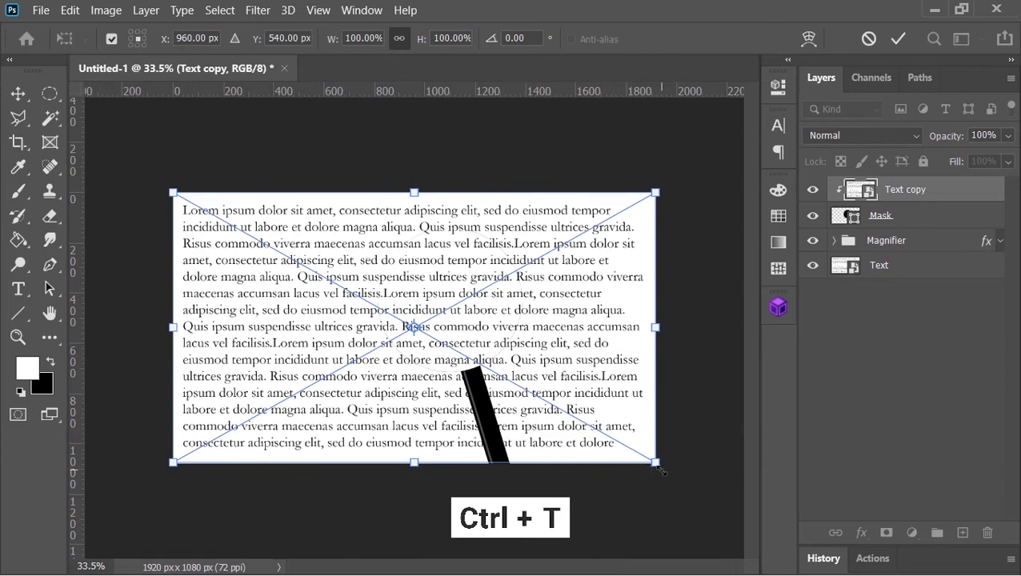
{"action": "left_click_drag", "start_coordinate": [660, 469], "coordinate": [920, 571]}
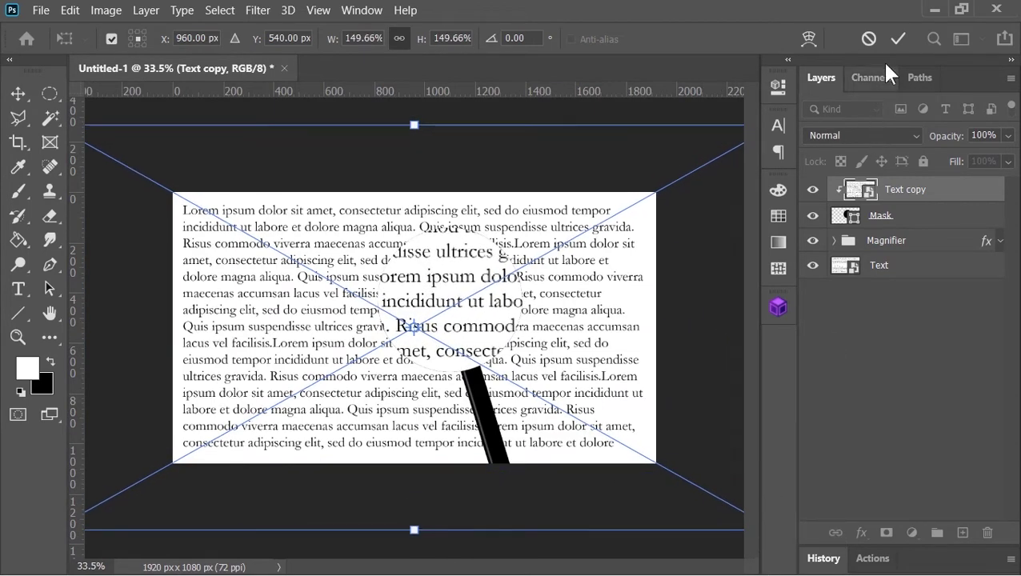
{"action": "left_click", "coordinate": [899, 39]}
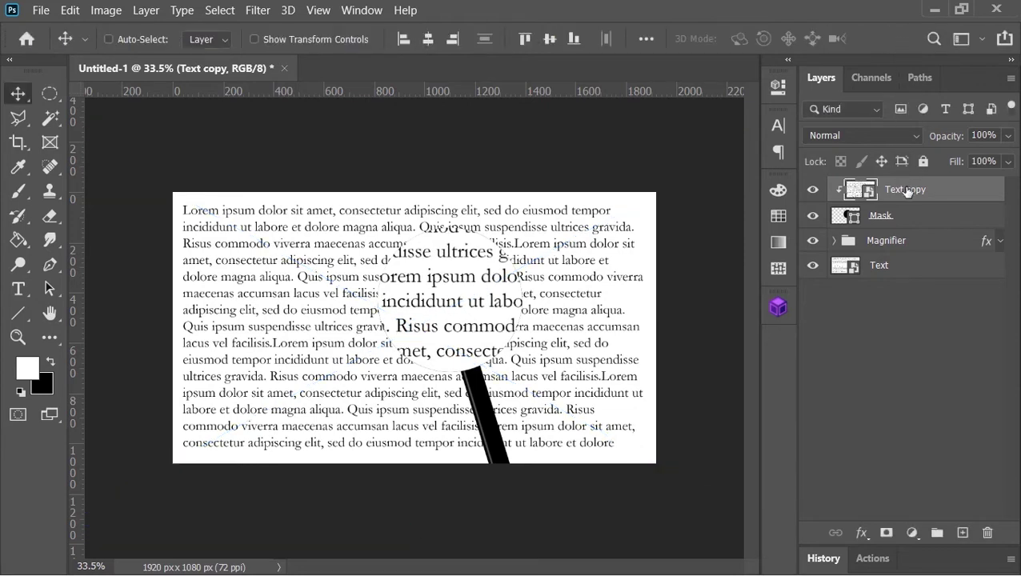
{"action": "double_click", "coordinate": [907, 189]}
{"action": "type", "text": "Sca"}
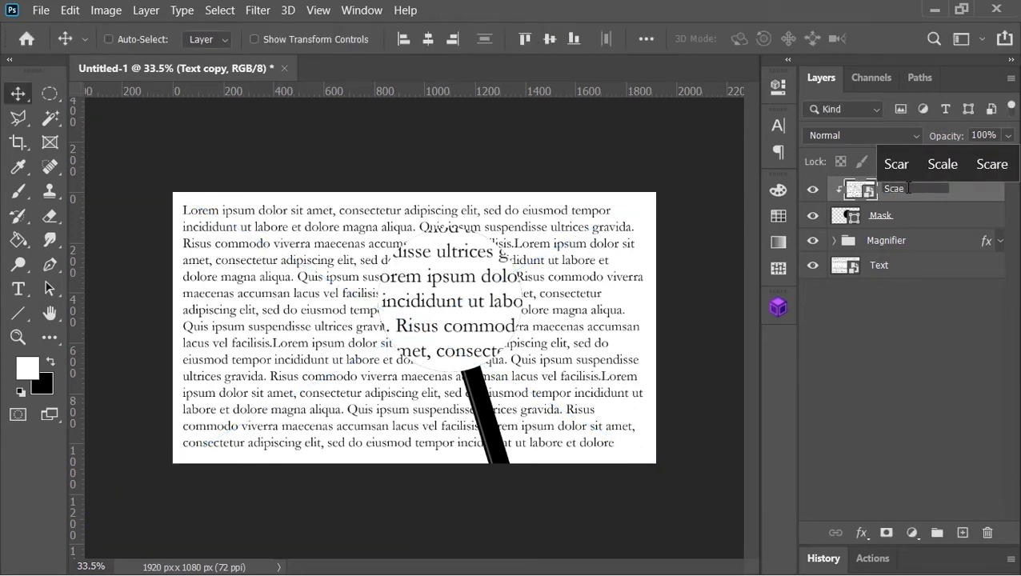
{"action": "type", "text": "le"}
{"action": "key", "text": "Return"}
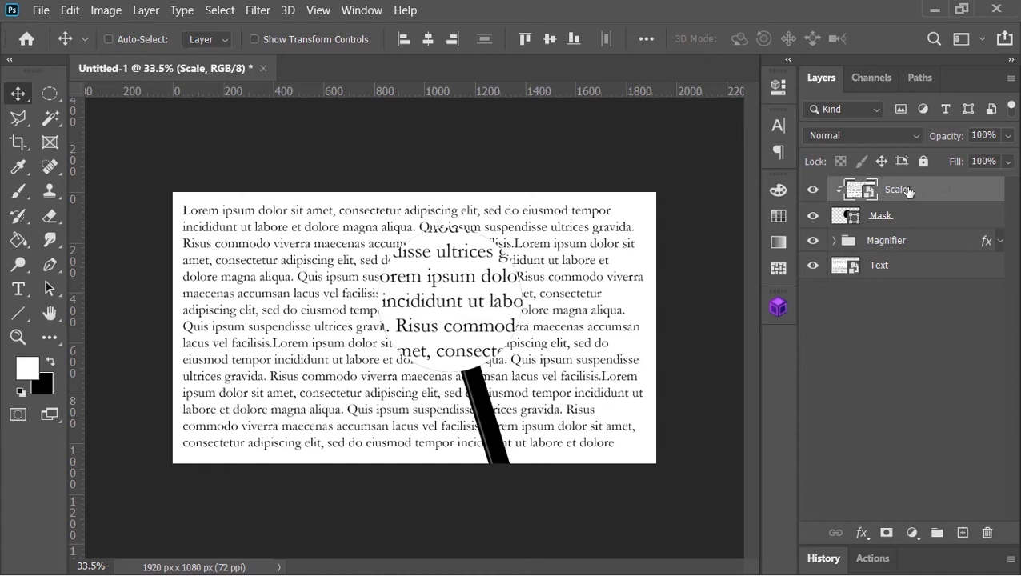
Move the Scale and Mask layers below the Magnifier group and select Scale
{"action": "left_click", "coordinate": [895, 220], "text": "shift"}
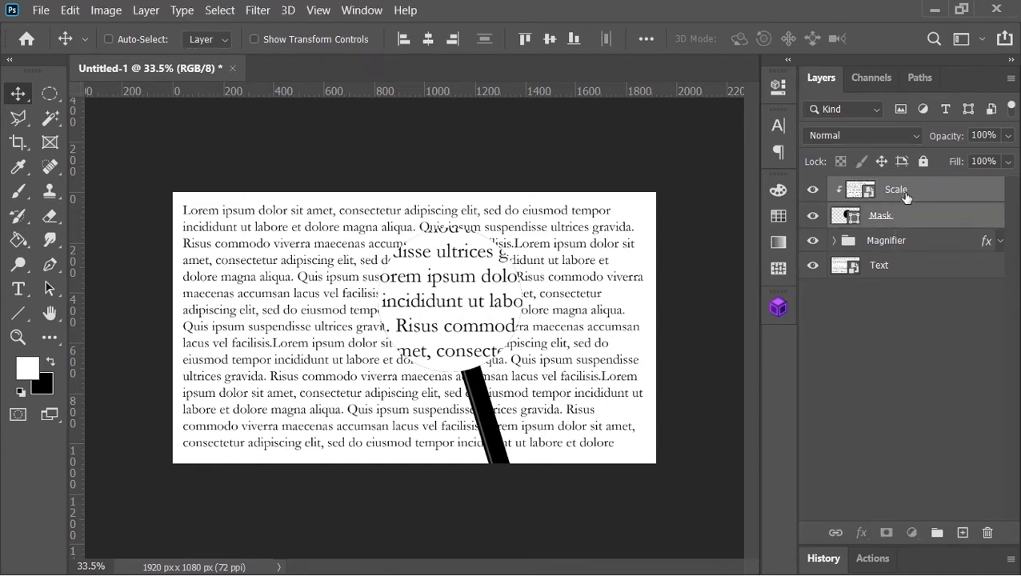
{"action": "left_click_drag", "start_coordinate": [905, 198], "coordinate": [905, 253]}
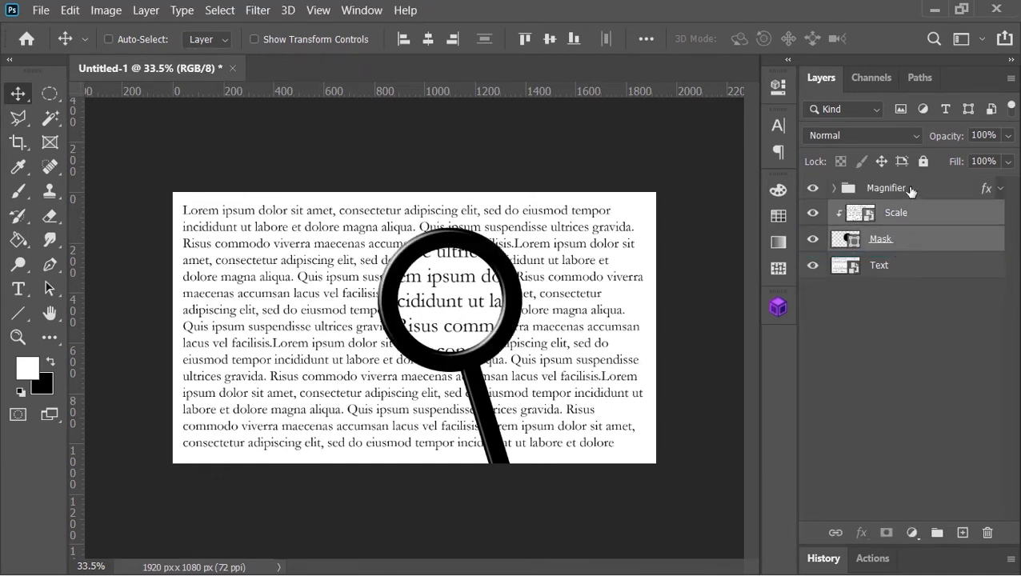
{"action": "left_click", "coordinate": [910, 188]}
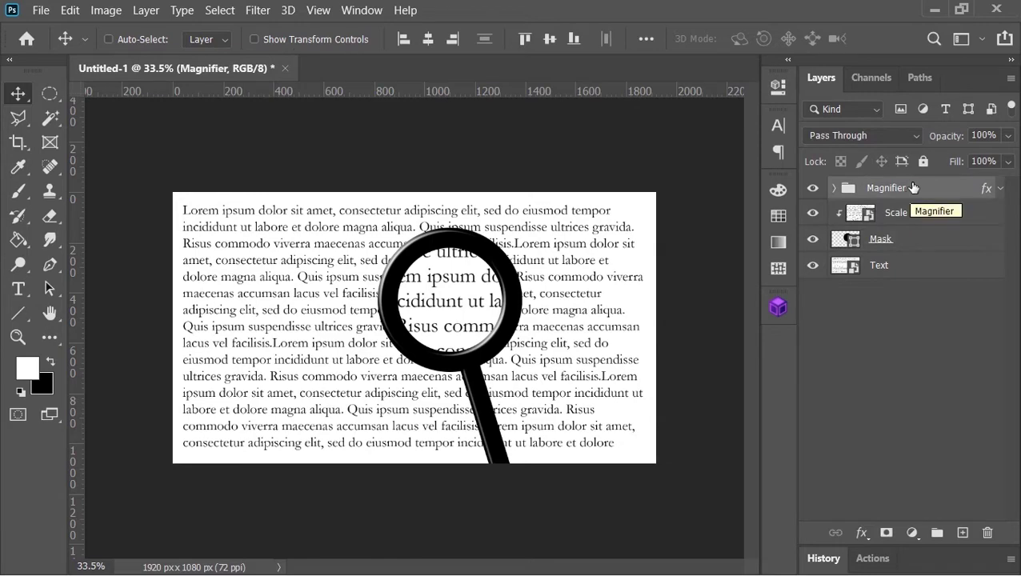
{"action": "left_click", "coordinate": [910, 217]}
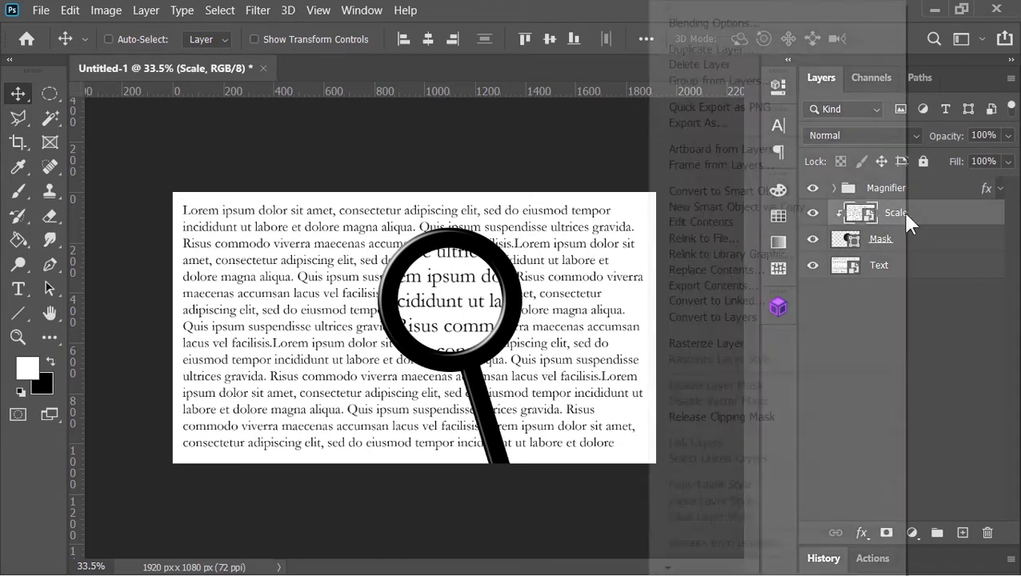
Add an orange Color Overlay at 5% opacity to the Scale layer
{"action": "left_click", "coordinate": [637, 74]}
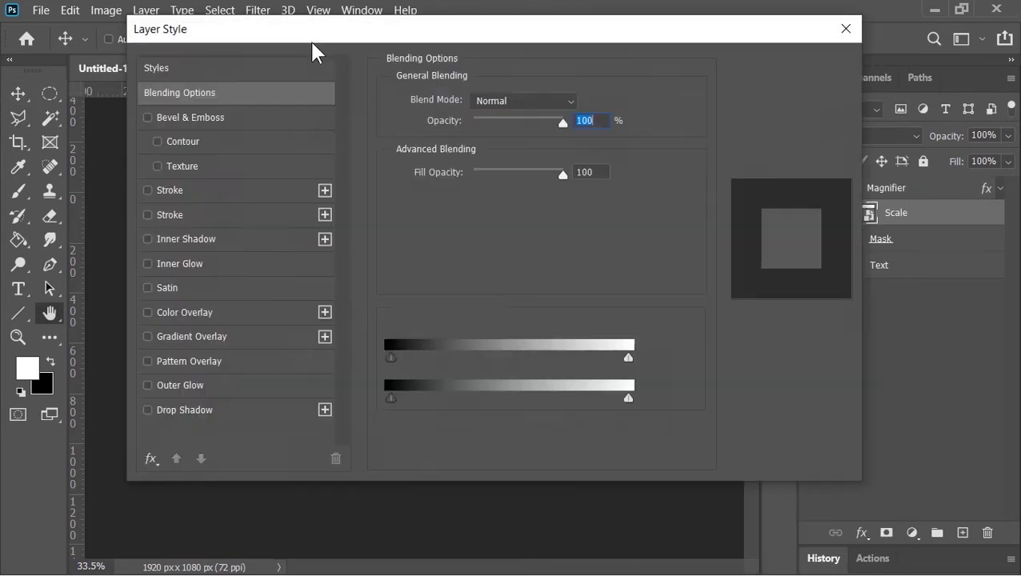
{"action": "left_click_drag", "start_coordinate": [310, 40], "coordinate": [736, 39]}
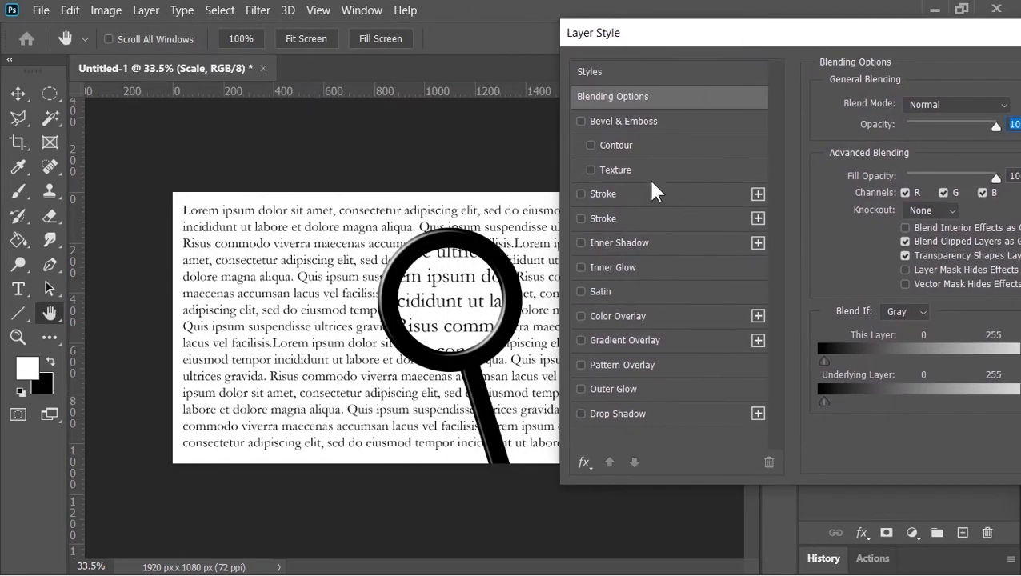
{"action": "left_click", "coordinate": [628, 317]}
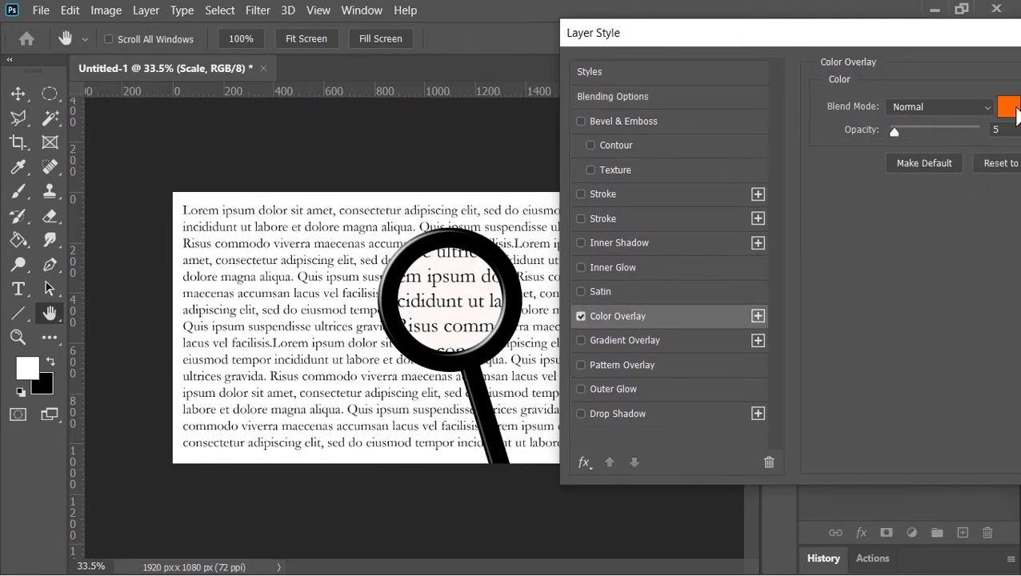
{"action": "left_click", "coordinate": [1011, 111]}
{"action": "left_click", "coordinate": [719, 90]}
{"action": "left_click_drag", "start_coordinate": [954, 32], "coordinate": [766, 51]}
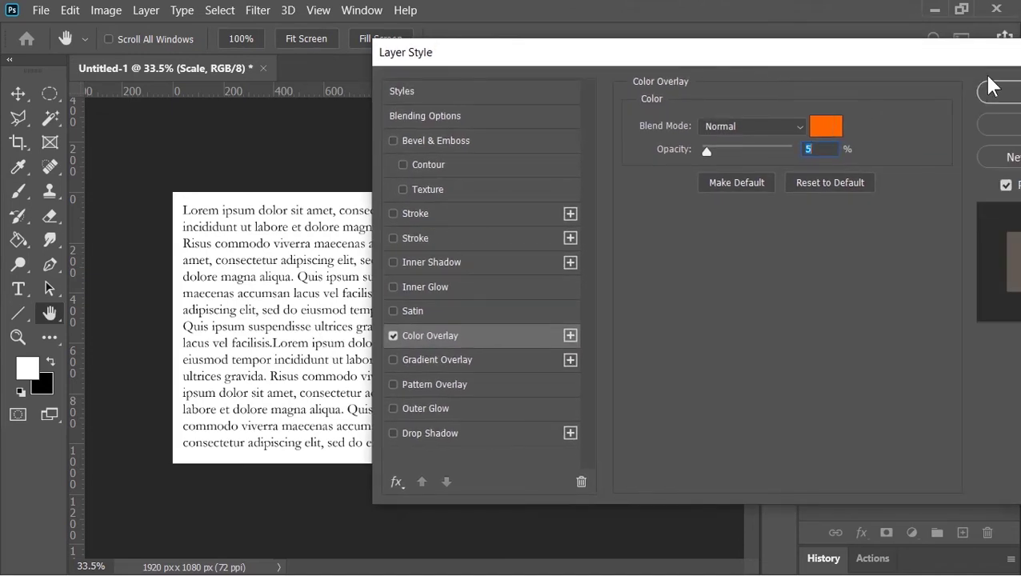
Apply the colour overlay to Scale, then add a new layer named Shine above the Magnifier group
{"action": "left_click", "coordinate": [992, 98]}
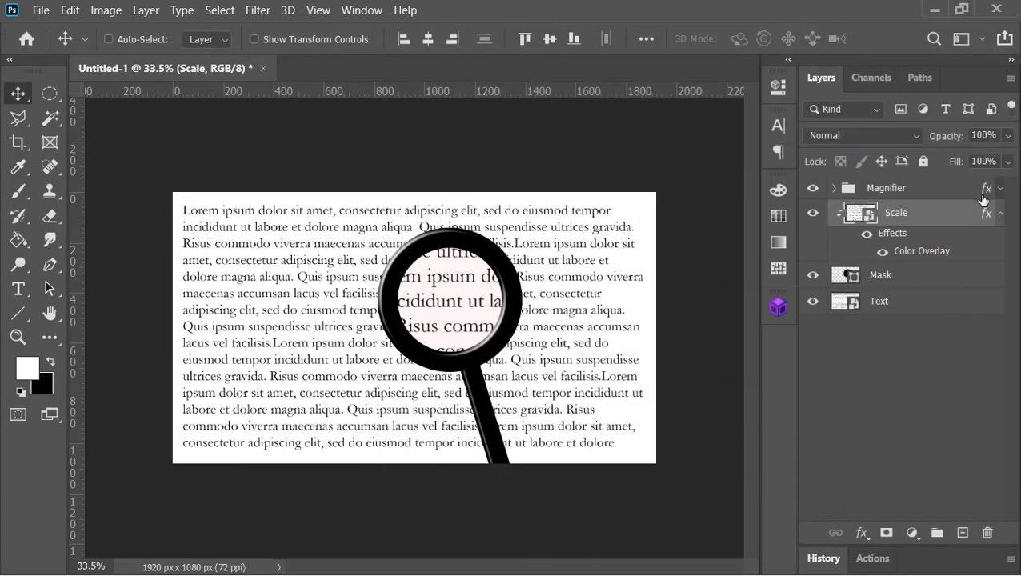
{"action": "left_click", "coordinate": [1000, 214]}
{"action": "key", "text": "alt+bracketright"}
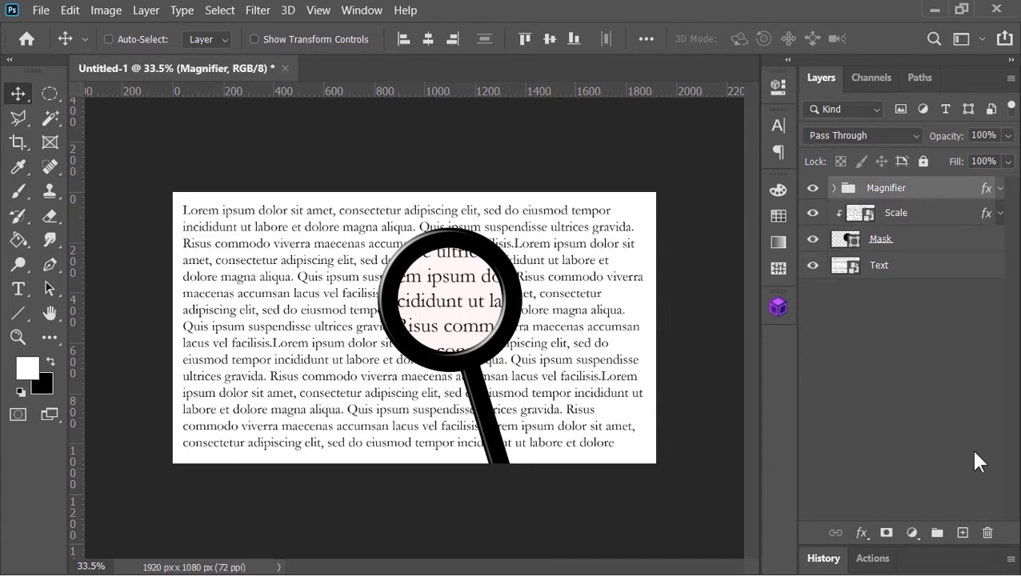
{"action": "left_click", "coordinate": [963, 533]}
{"action": "double_click", "coordinate": [883, 188]}
{"action": "type", "text": "Shine"}
{"action": "key", "text": "Return"}
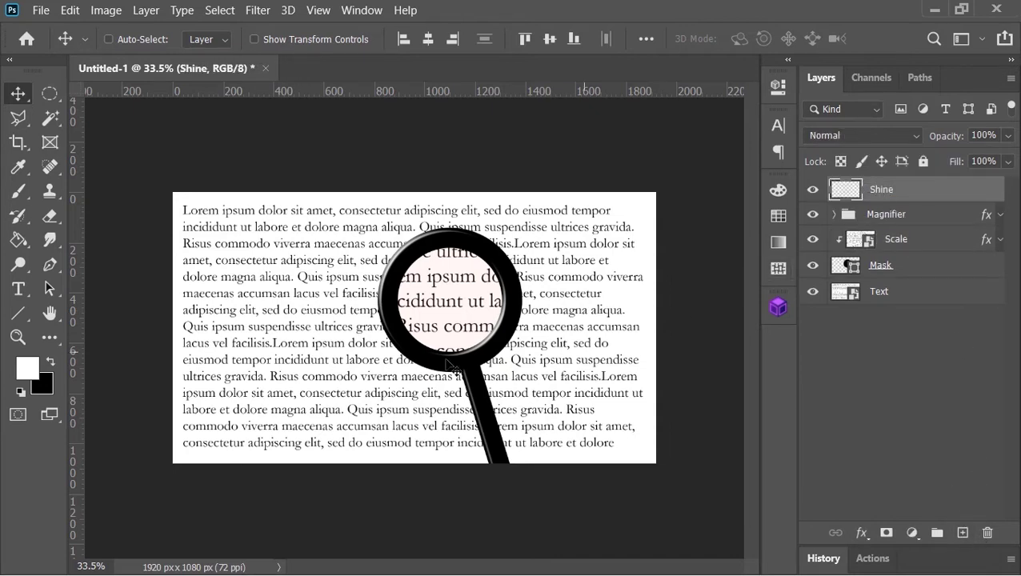
Paint a small soft-round white highlight on the lower part of the lens
{"action": "left_click", "coordinate": [19, 192]}
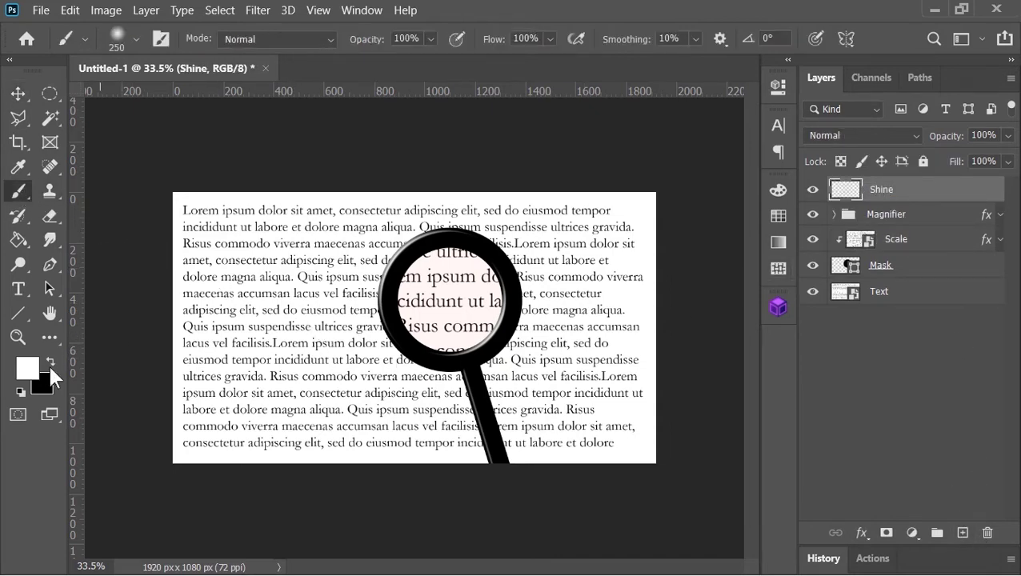
{"action": "right_click", "coordinate": [311, 284]}
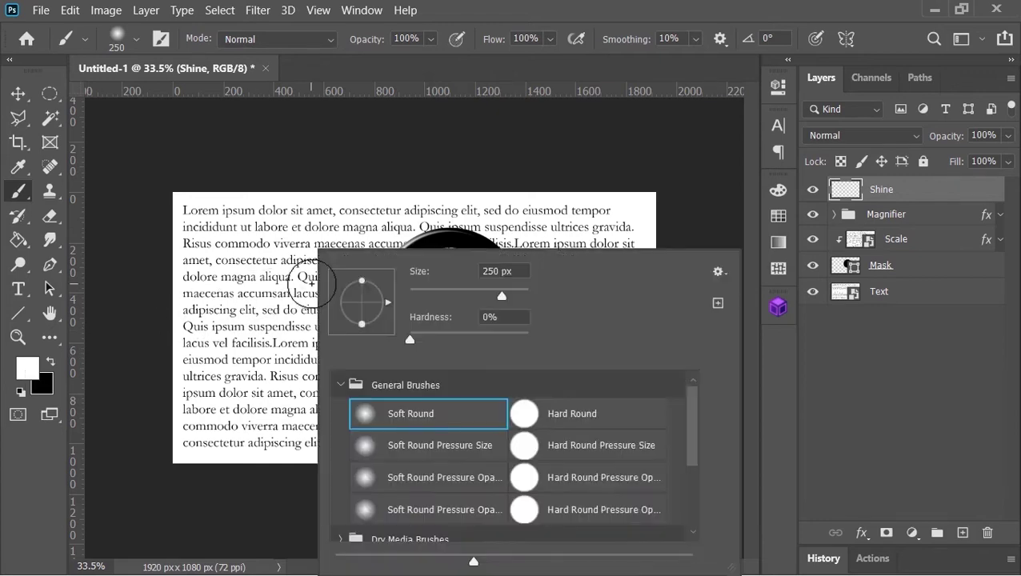
{"action": "double_click", "coordinate": [411, 420]}
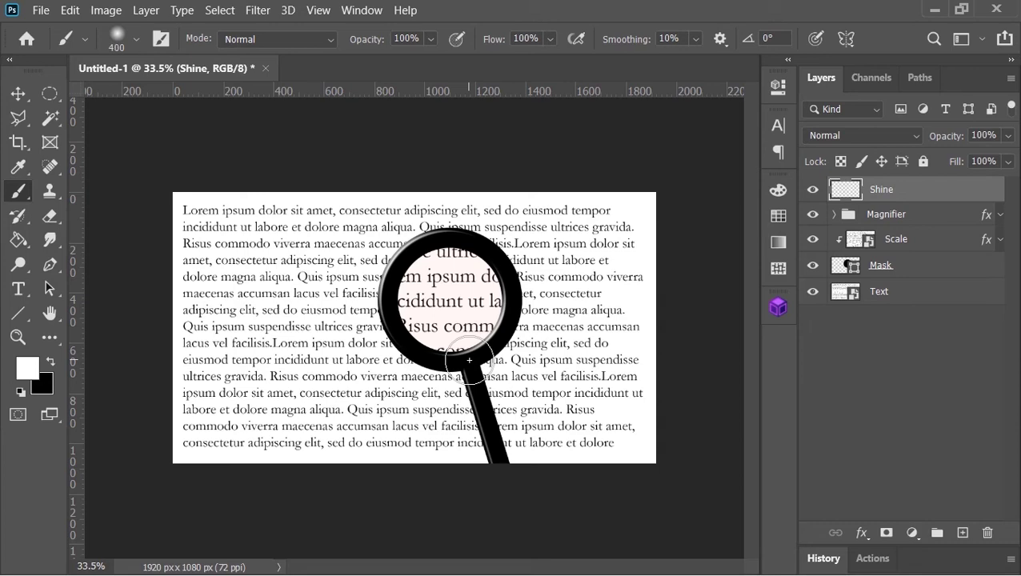
{"action": "key", "text": "bracketleft"}
{"action": "left_click_drag", "start_coordinate": [469, 361], "coordinate": [483, 346]}
Warp the shine into a curve along the lens and nudge it slightly upward
{"action": "key", "text": "ctrl+t"}
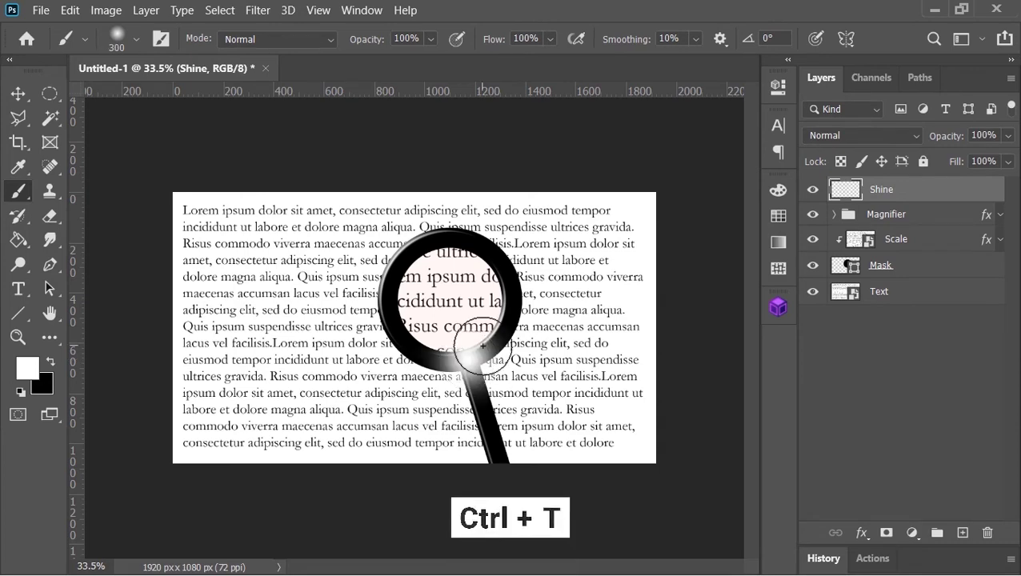
{"action": "key", "text": "ctrl+t"}
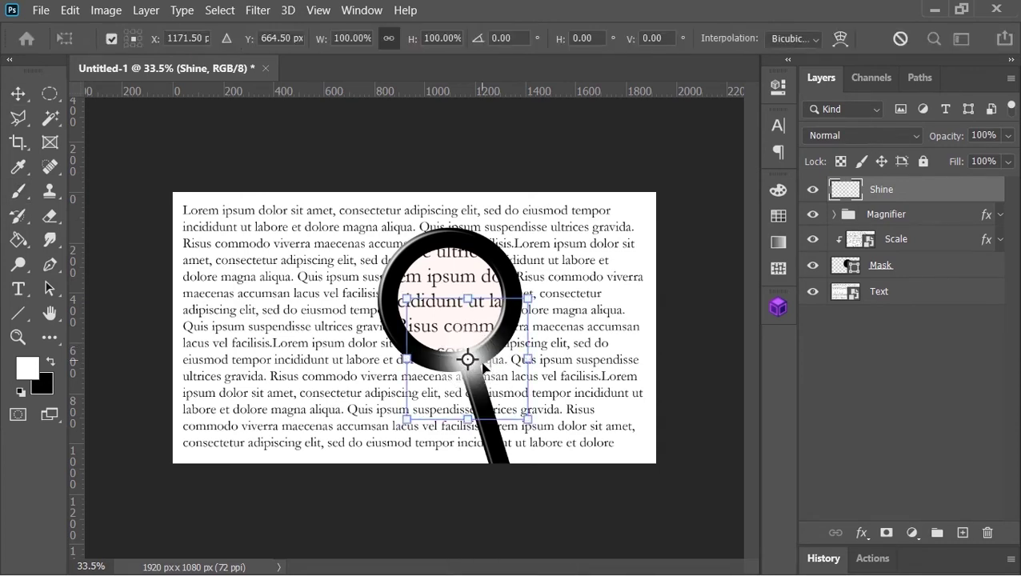
{"action": "right_click", "coordinate": [500, 376]}
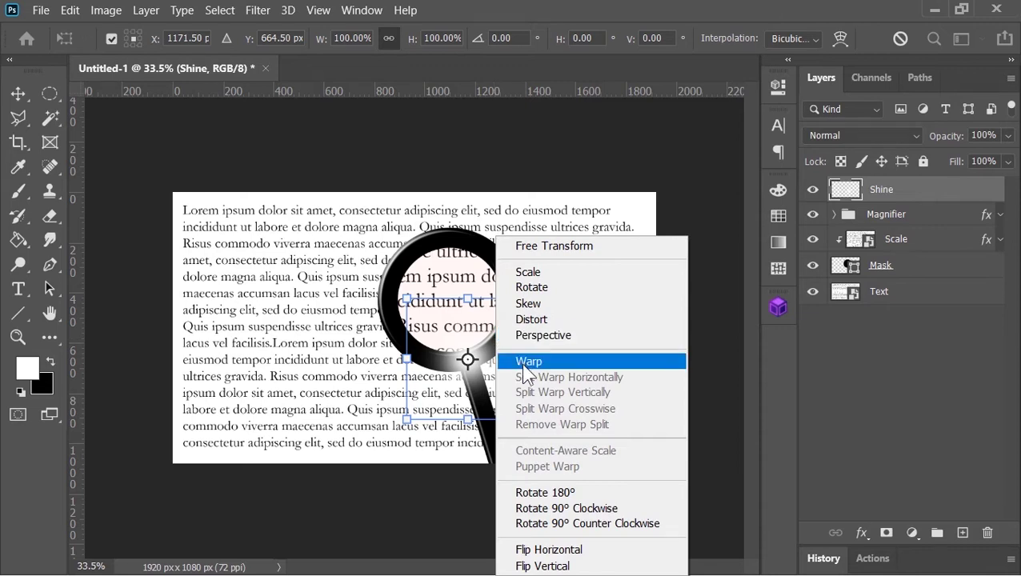
{"action": "left_click", "coordinate": [512, 361]}
{"action": "left_click_drag", "start_coordinate": [481, 387], "coordinate": [438, 384]}
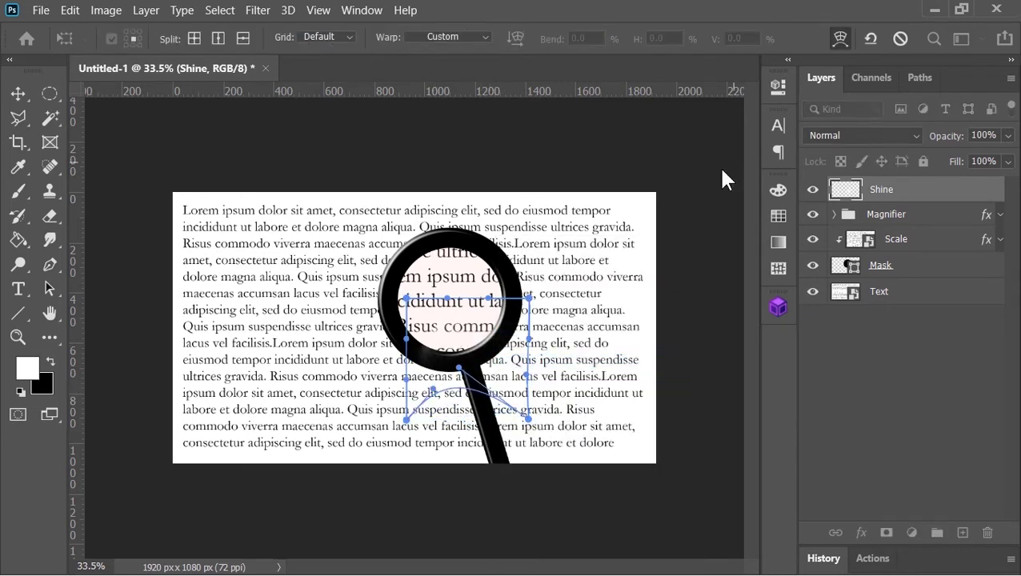
{"action": "key", "text": "Return"}
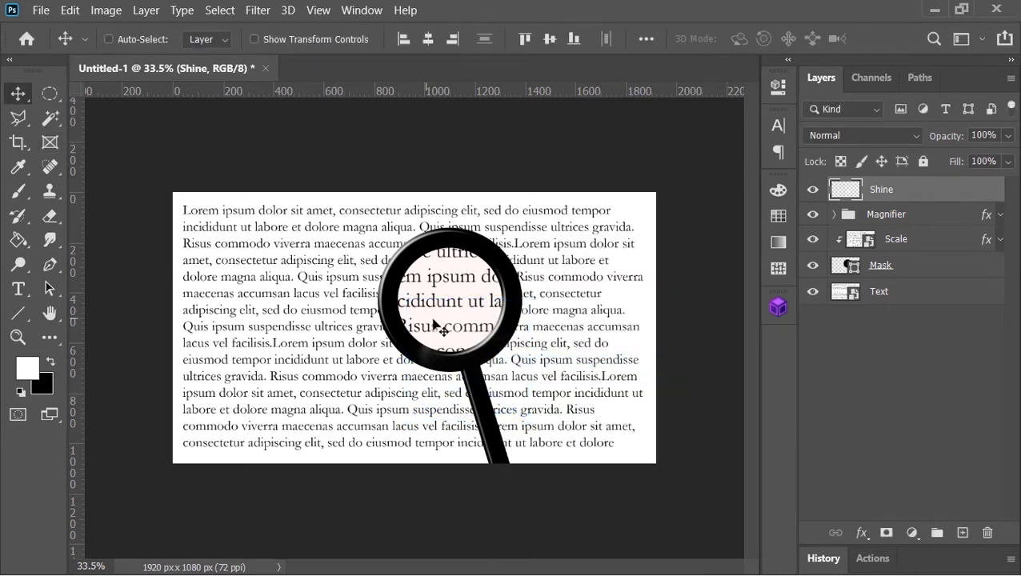
{"action": "left_click_drag", "start_coordinate": [433, 324], "coordinate": [439, 294]}
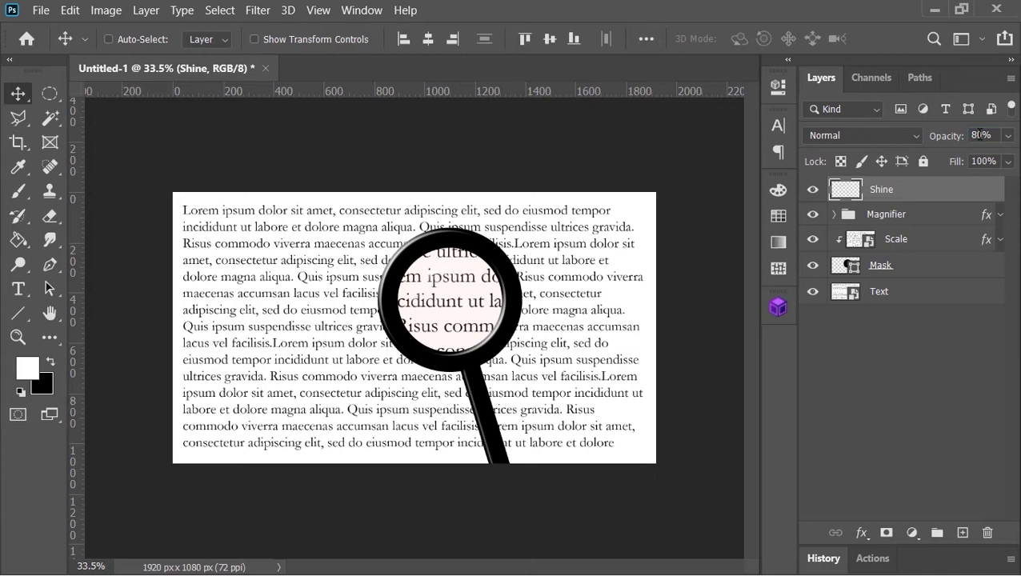
Link the Shine, Magnifier and Mask layers and drag the magnifier to test it
{"action": "left_click", "coordinate": [924, 222], "text": "shift"}
{"action": "left_click", "coordinate": [906, 266], "text": "shift"}
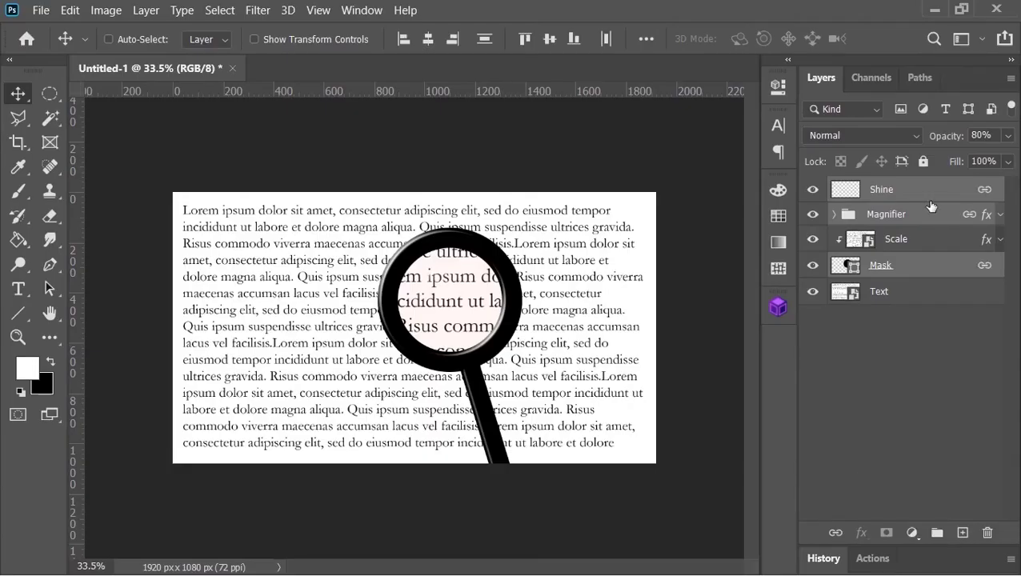
{"action": "left_click", "coordinate": [931, 196]}
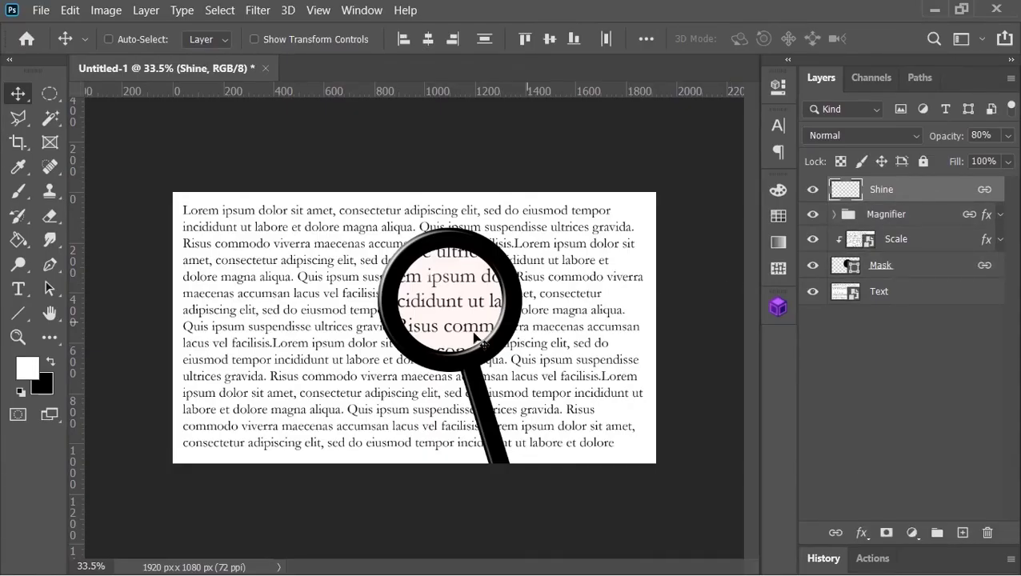
{"action": "left_click_drag", "start_coordinate": [475, 339], "coordinate": [425, 347]}
Scale the Scale layer up to about 172% and move the magnifier to check magnification
{"action": "left_click", "coordinate": [925, 241]}
{"action": "key", "text": "ctrl+t"}
{"action": "key", "text": "ctrl+0"}
{"action": "mouse_move", "coordinate": [672, 473]}
{"action": "left_mouse_down"}
{"action": "mouse_move", "coordinate": [639, 454]}
{"action": "mouse_move", "coordinate": [674, 473]}
{"action": "left_mouse_up"}
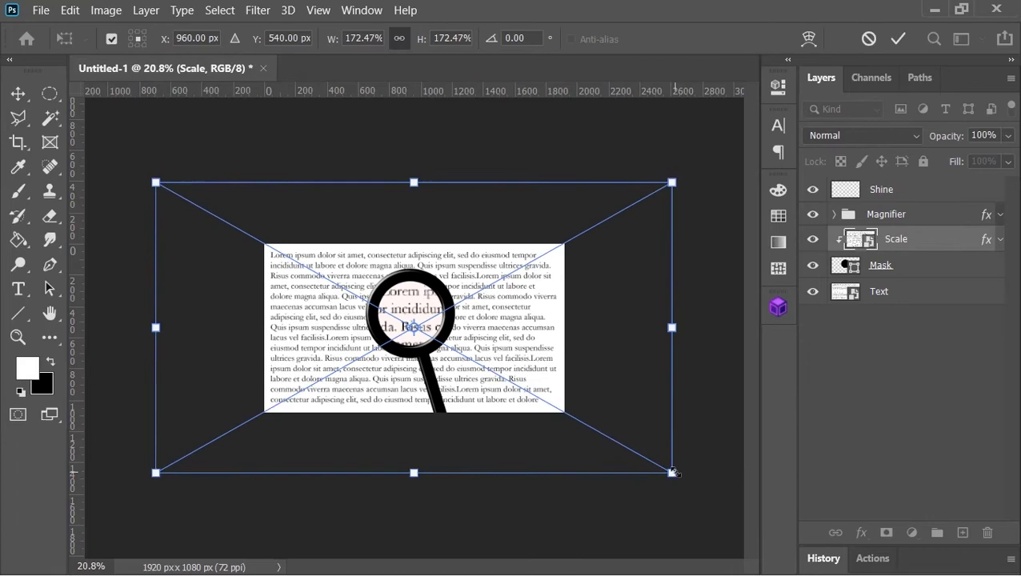
{"action": "key", "text": "Return"}
{"action": "scroll", "coordinate": [400, 277], "scroll_direction": "up", "scroll_amount": 3}
{"action": "left_click_drag", "start_coordinate": [433, 284], "coordinate": [525, 288]}
Open the Text smart object's contents and inspect its paragraph text
{"action": "left_click", "coordinate": [850, 294]}
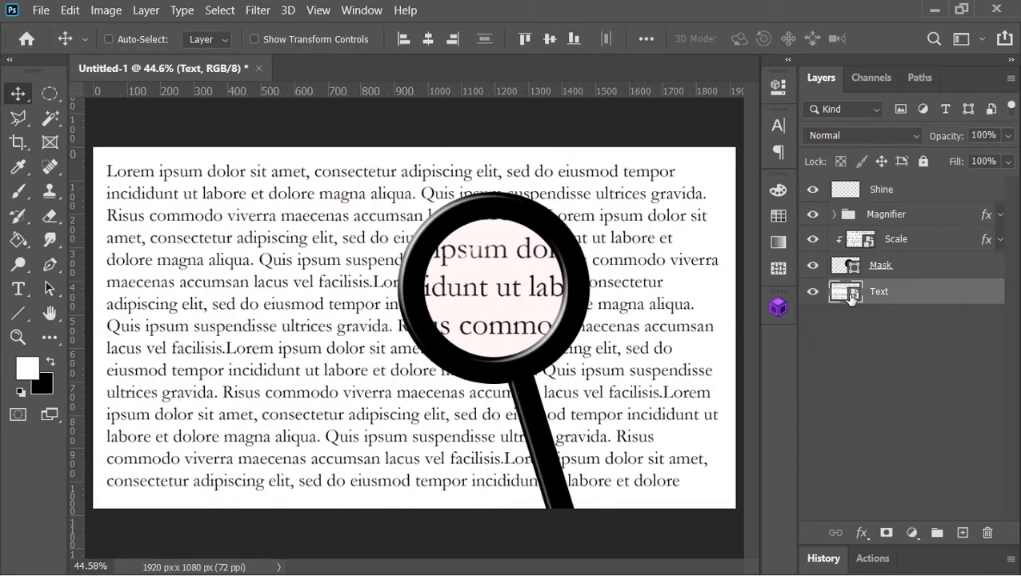
{"action": "double_click", "coordinate": [850, 295]}
{"action": "double_click", "coordinate": [855, 196]}
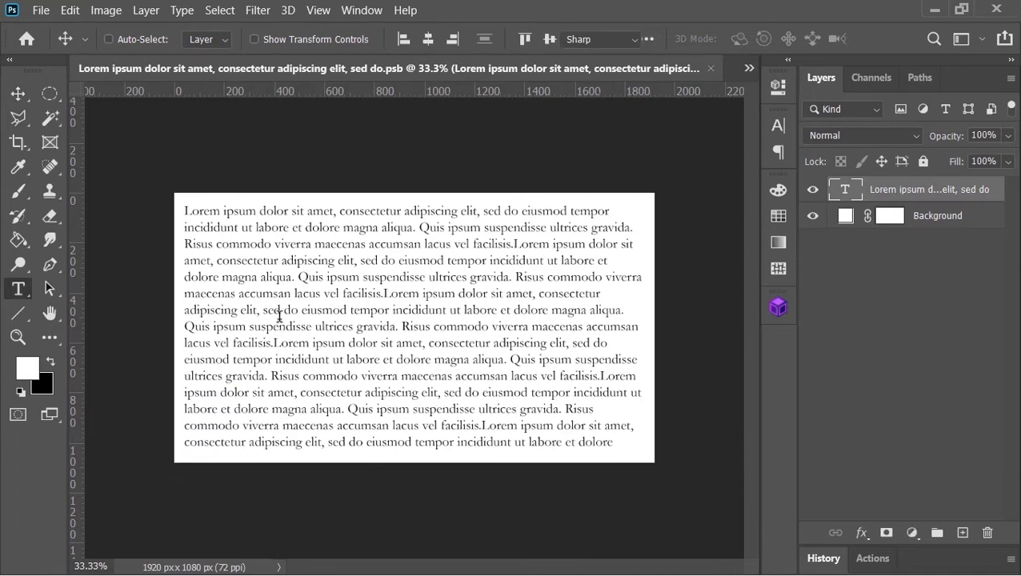
{"action": "left_click_drag", "start_coordinate": [297, 277], "coordinate": [395, 309]}
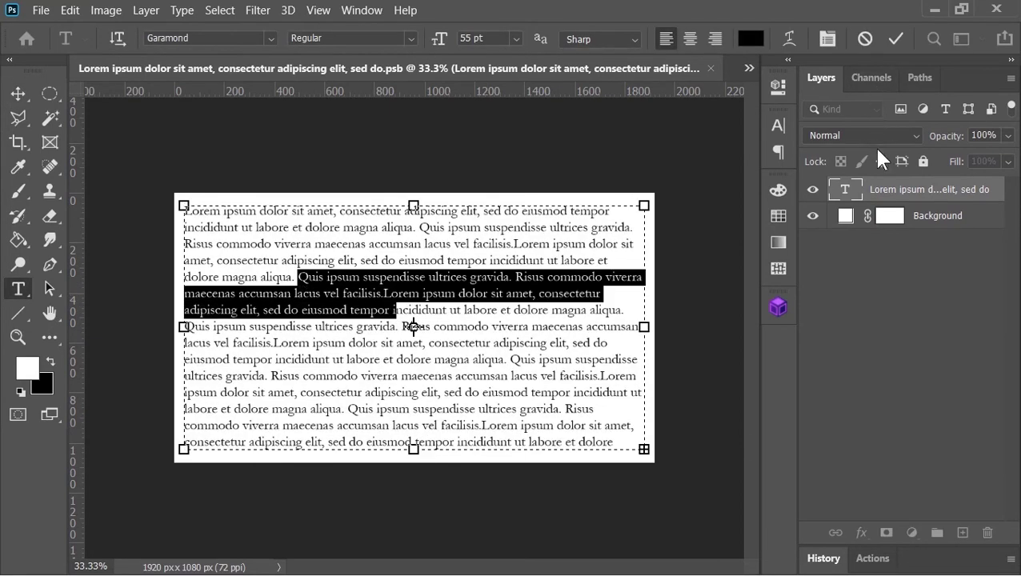
{"action": "key", "text": "Escape"}
{"action": "key", "text": "v"}
Place the Example ant photo in the smart object, then close and save the .psb
{"action": "key", "text": "alt+Tab"}
{"action": "key", "text": "Tab"}
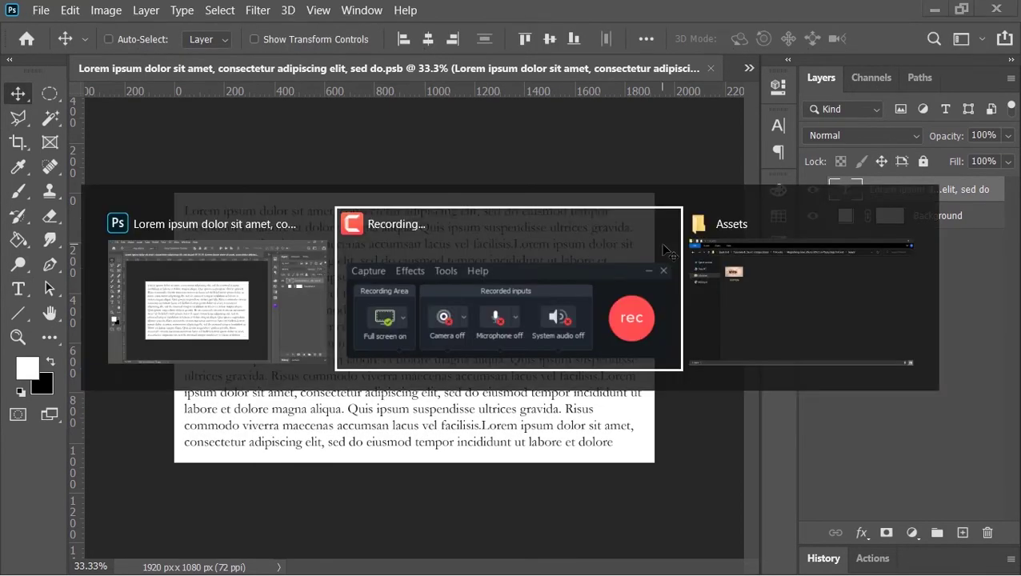
{"action": "left_click", "coordinate": [242, 172]}
{"action": "key", "text": "alt+Tab"}
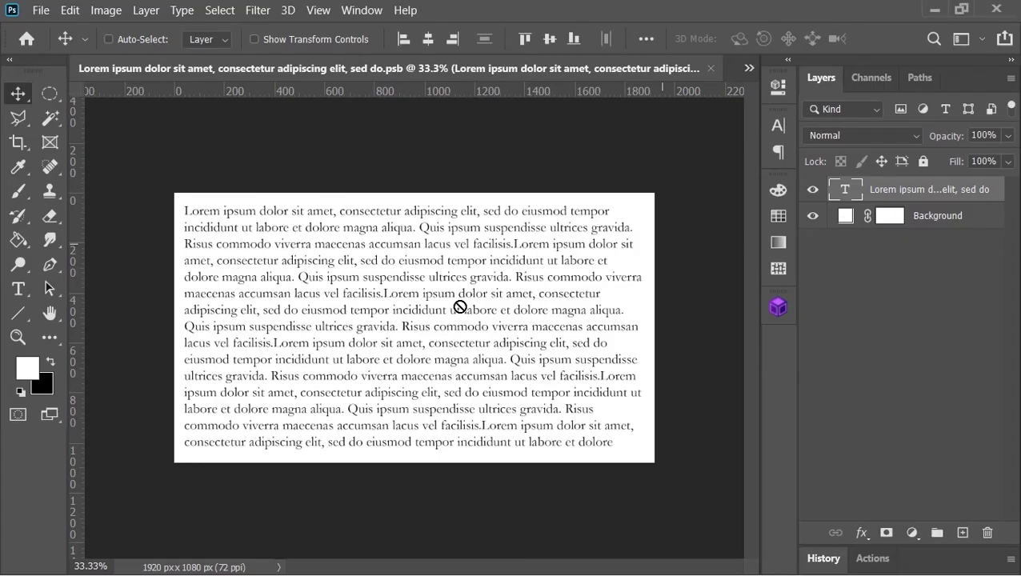
{"action": "key", "text": "ctrl+v"}
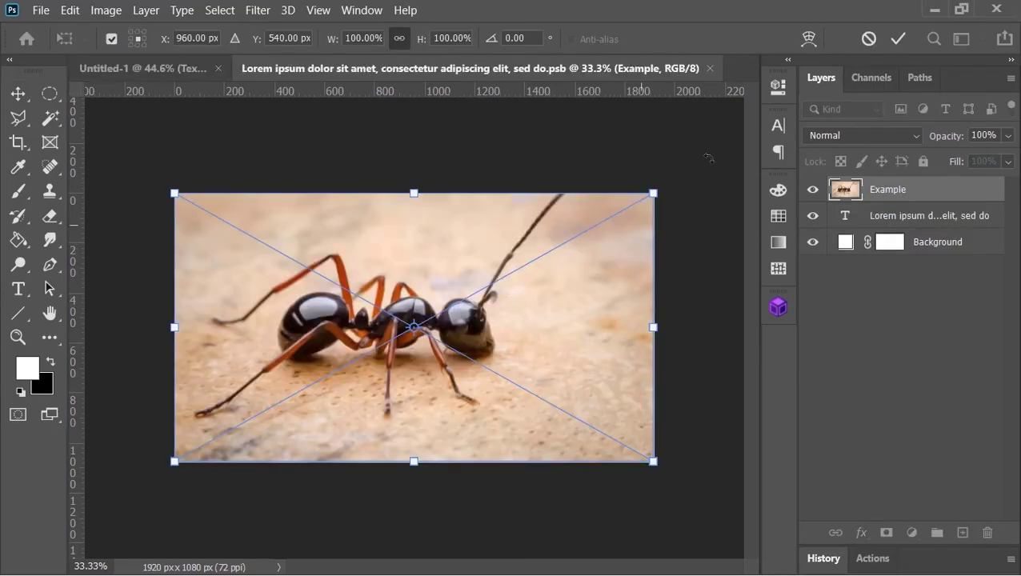
{"action": "left_click", "coordinate": [898, 38]}
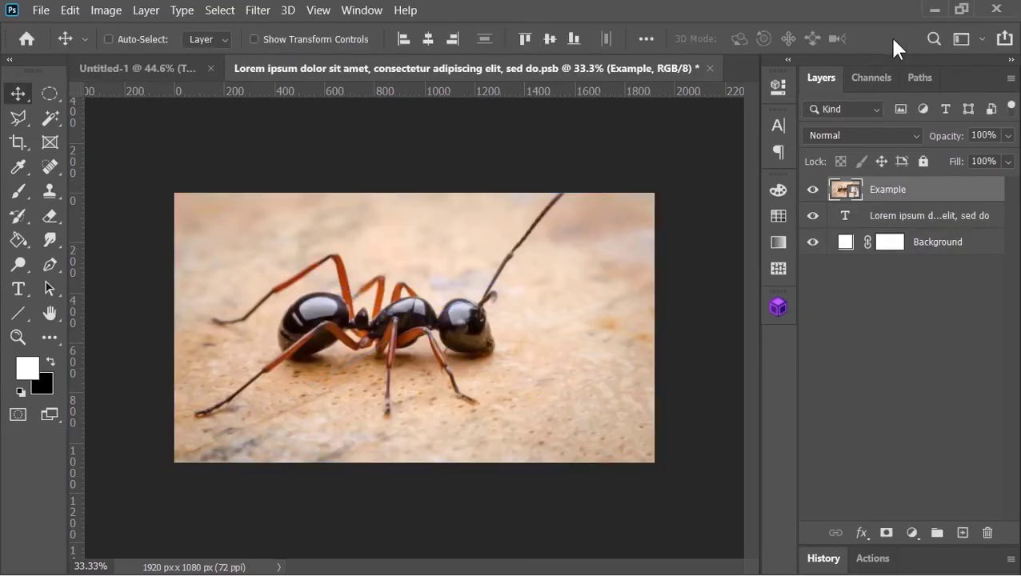
{"action": "left_click", "coordinate": [710, 68]}
{"action": "left_click", "coordinate": [469, 255]}
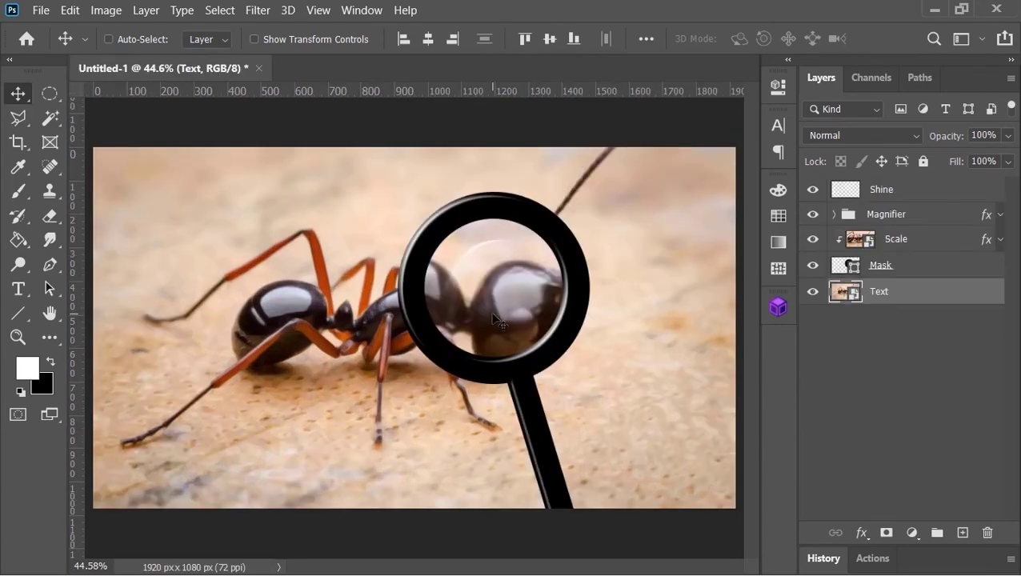
Drag the linked magnifier across the photo to sit over the ant's midsection
{"action": "left_click_drag", "start_coordinate": [566, 474], "coordinate": [432, 481]}
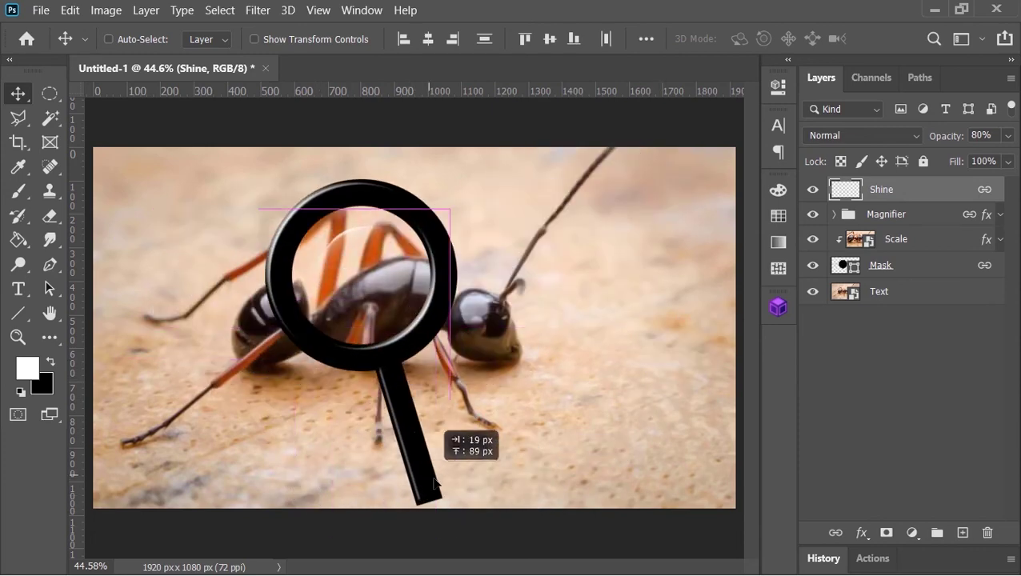
{"action": "left_click_drag", "start_coordinate": [432, 481], "coordinate": [444, 493]}
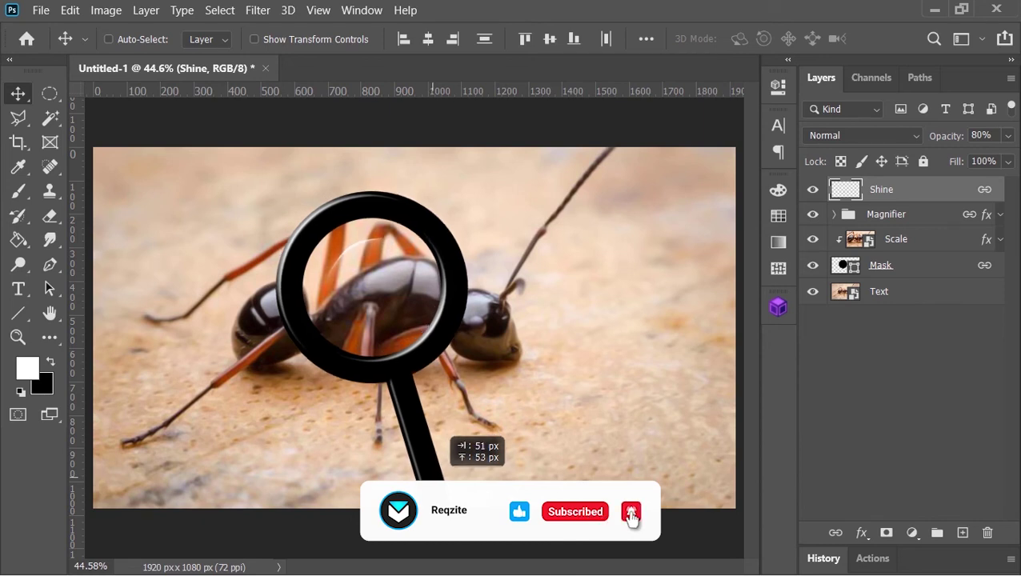